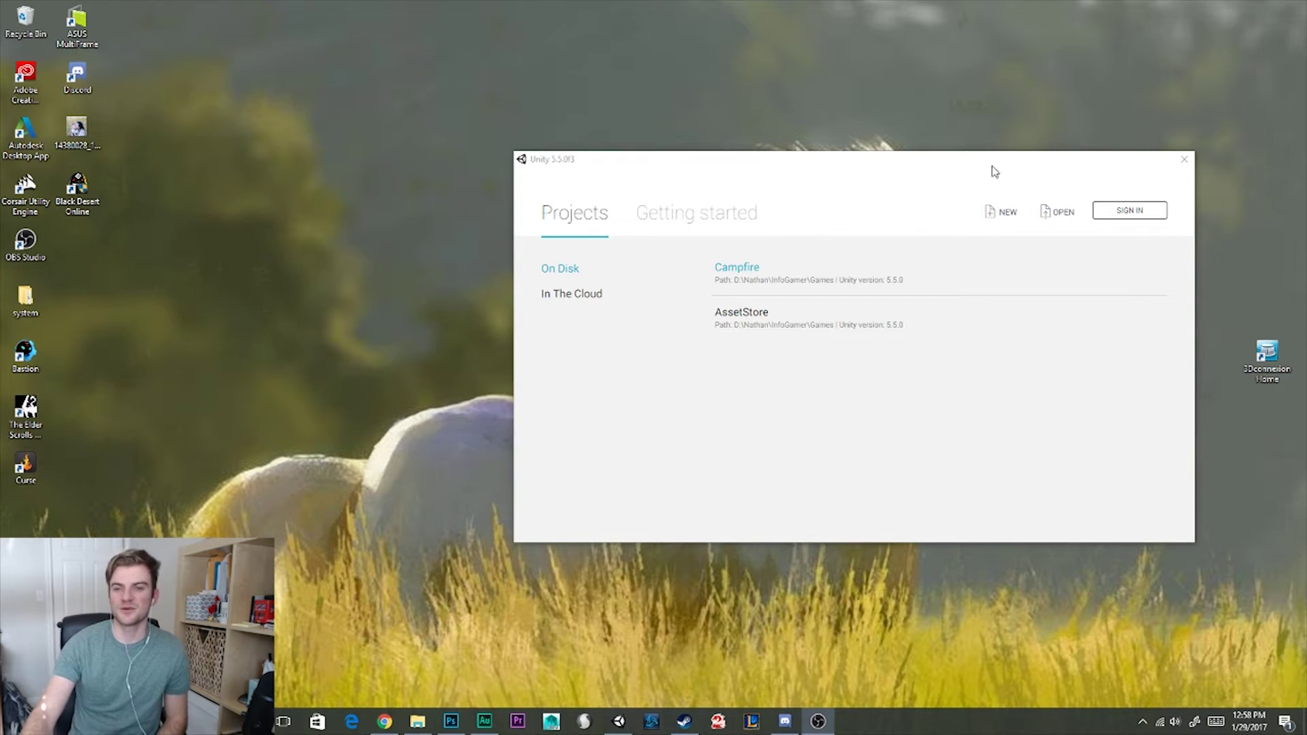
left_click(1004, 218)
left_click(1004, 217)
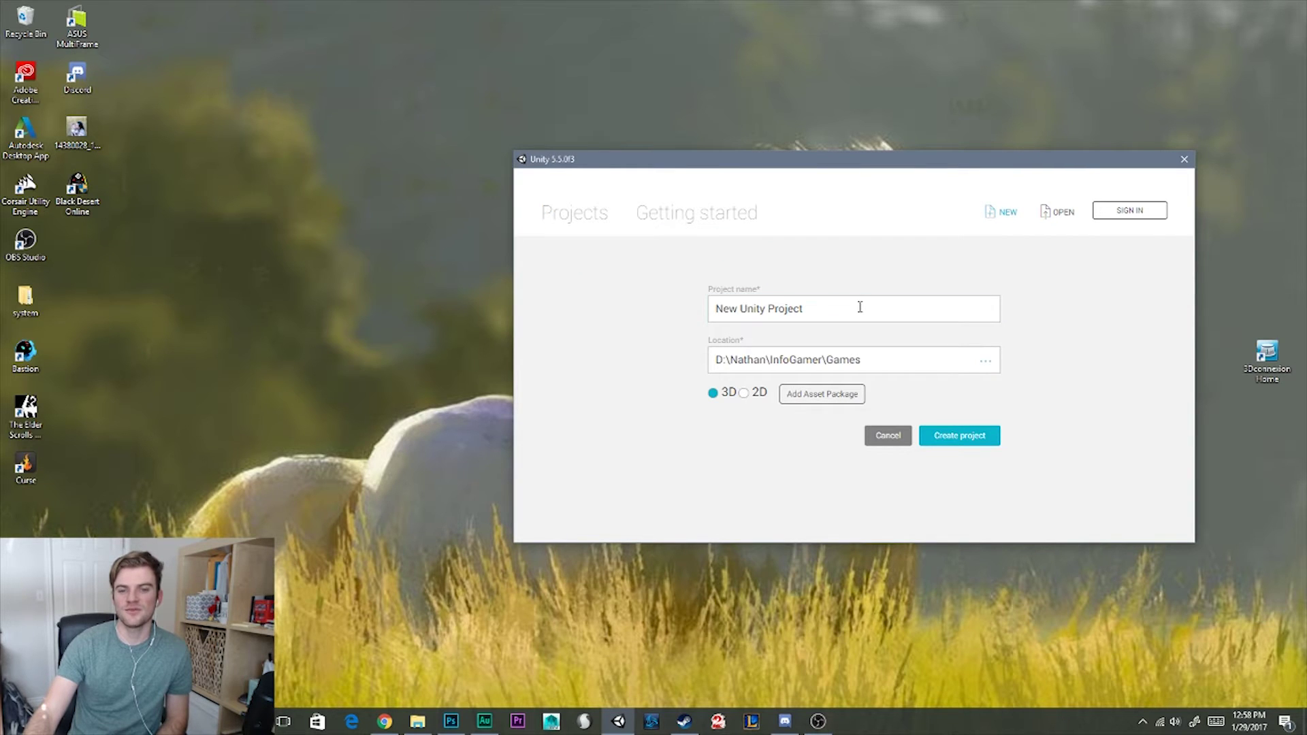
left_click_drag(858, 304, 704, 302)
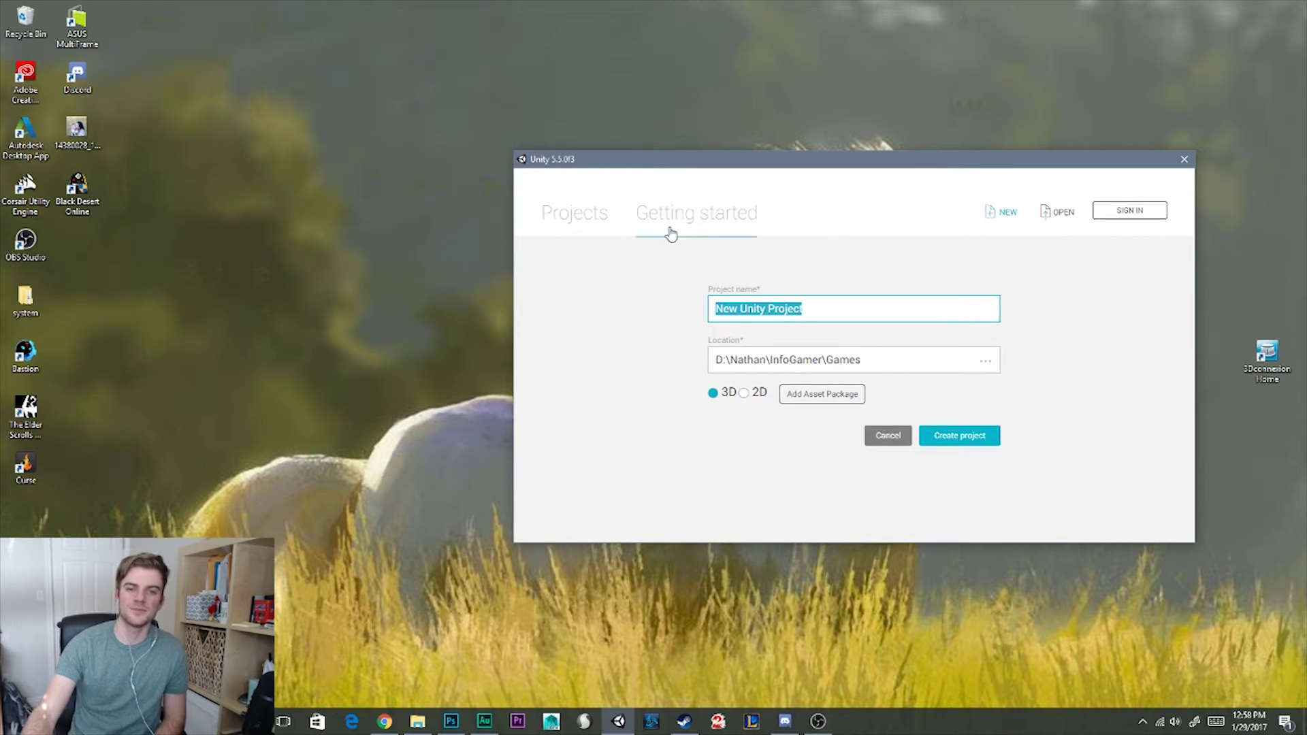
left_click(589, 218)
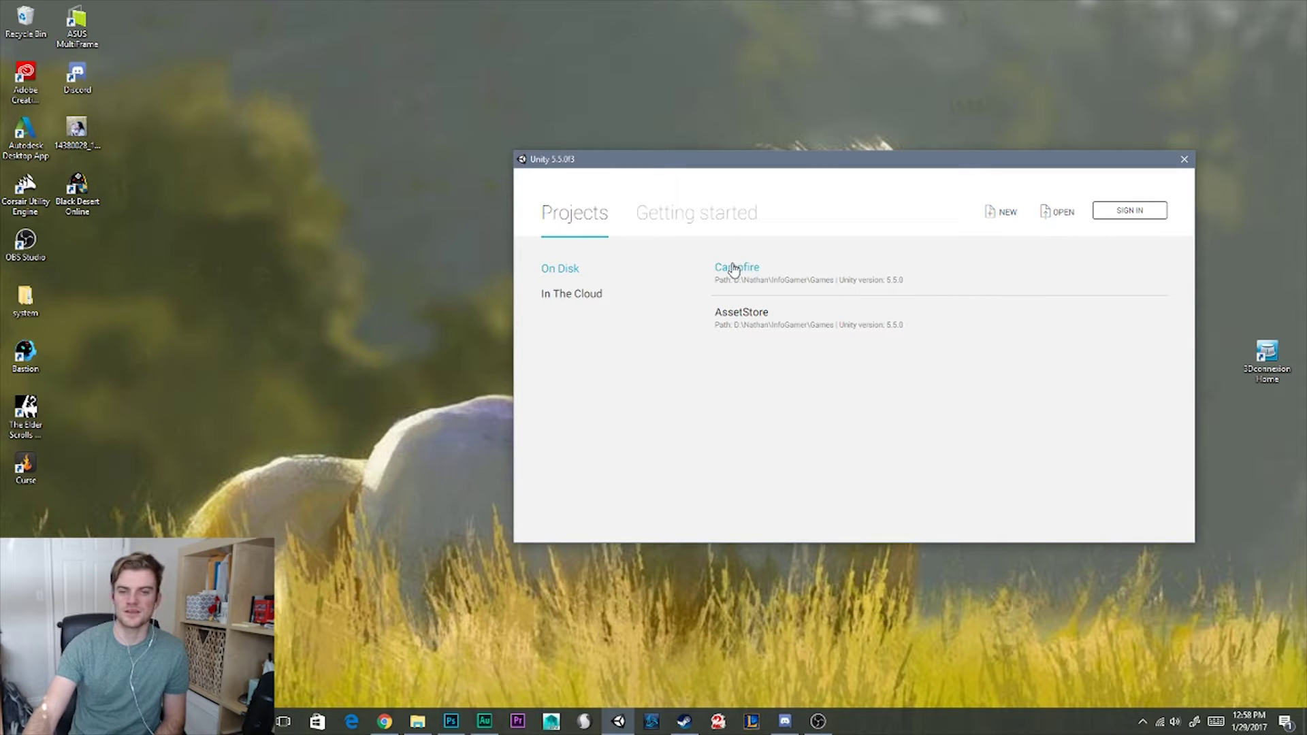
Open the existing Campfire project and switch the editor to the 2 by 3 window layout
left_click(737, 271)
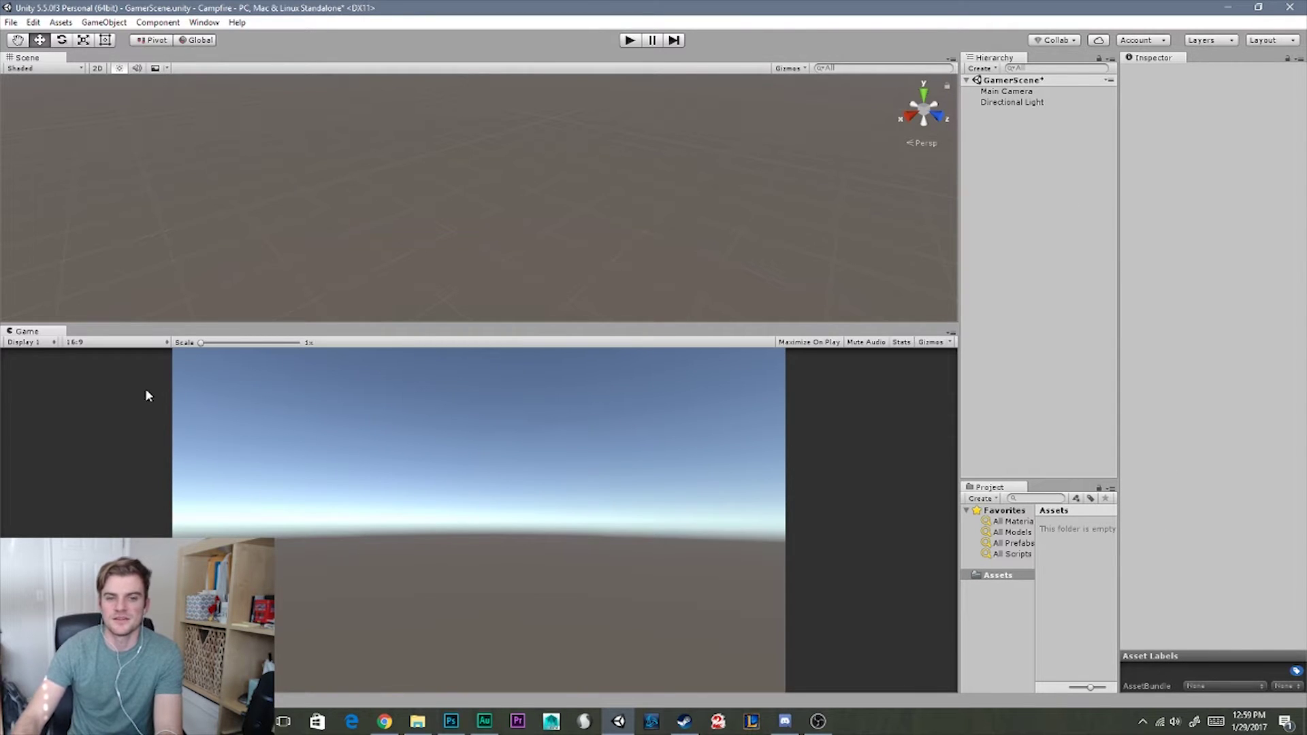
left_click(201, 23)
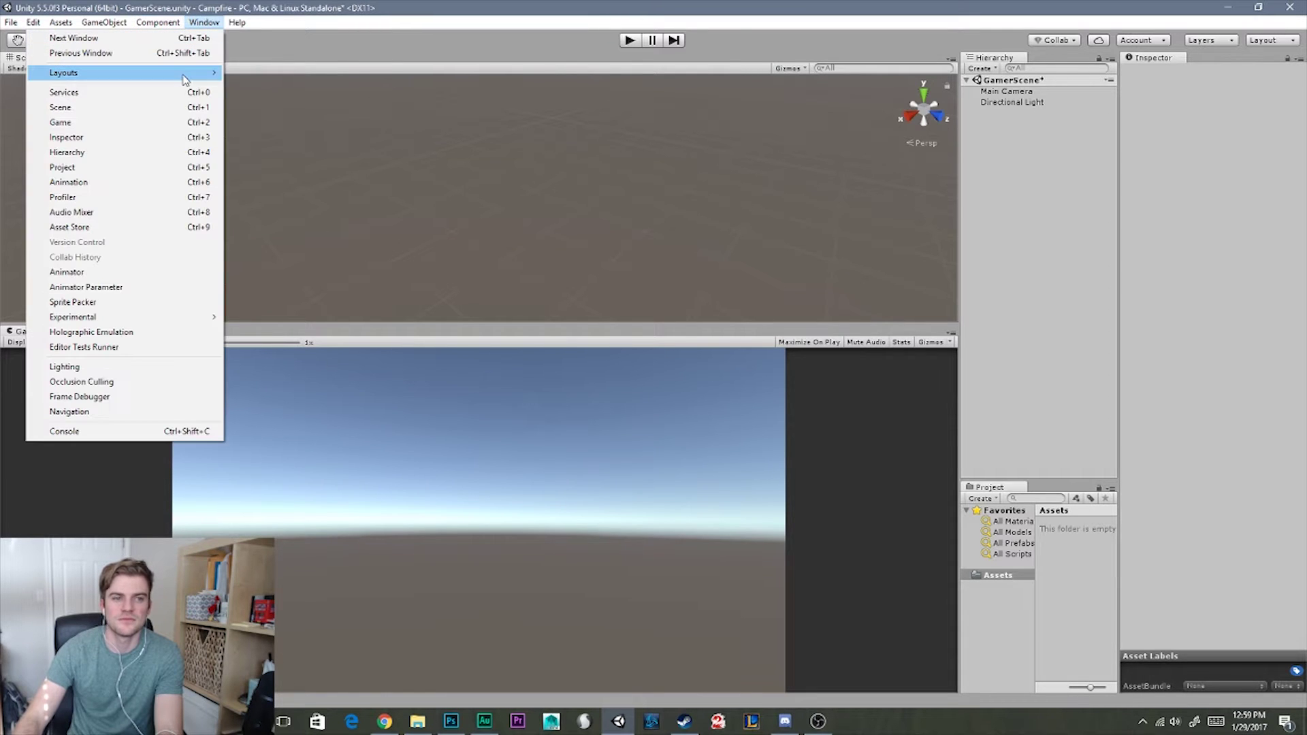
mouse_move(185, 80)
left_click(252, 73)
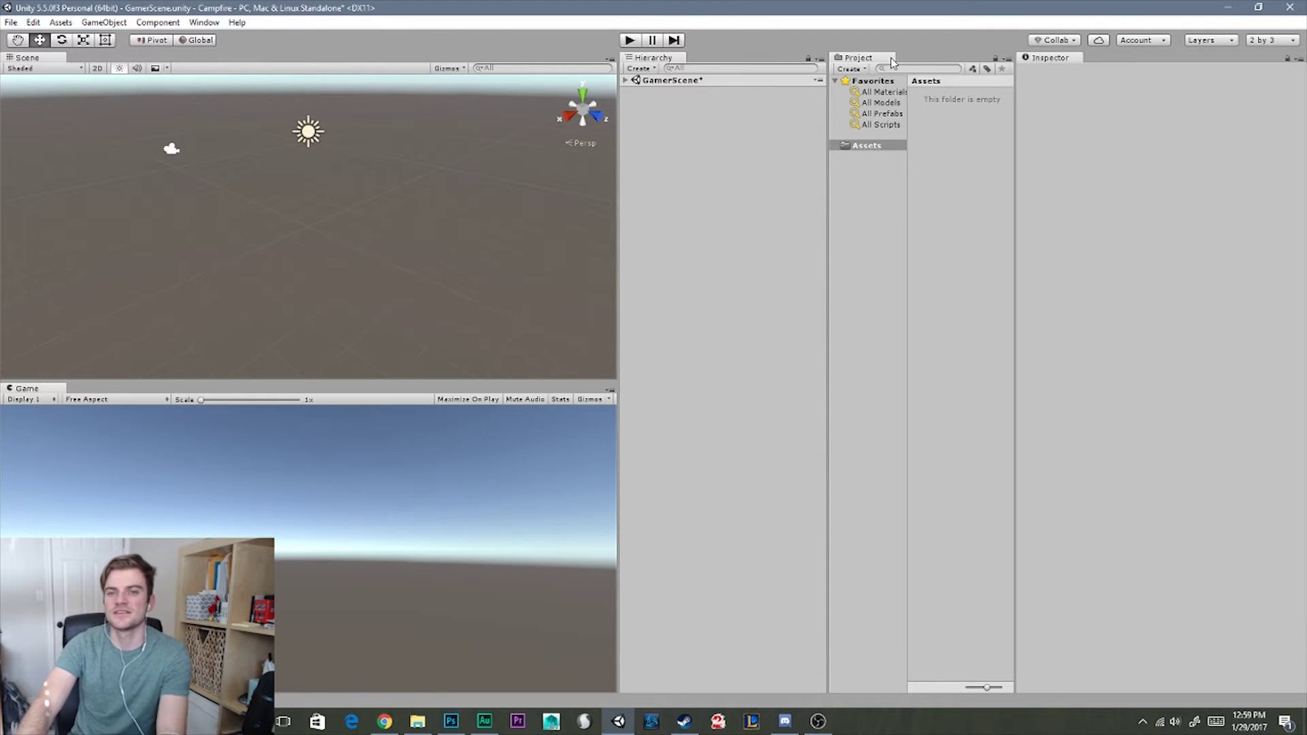
Dock the Project panel beneath the Hierarchy and narrow that column by widening the Scene and Game views
left_click_drag(890, 61, 692, 519)
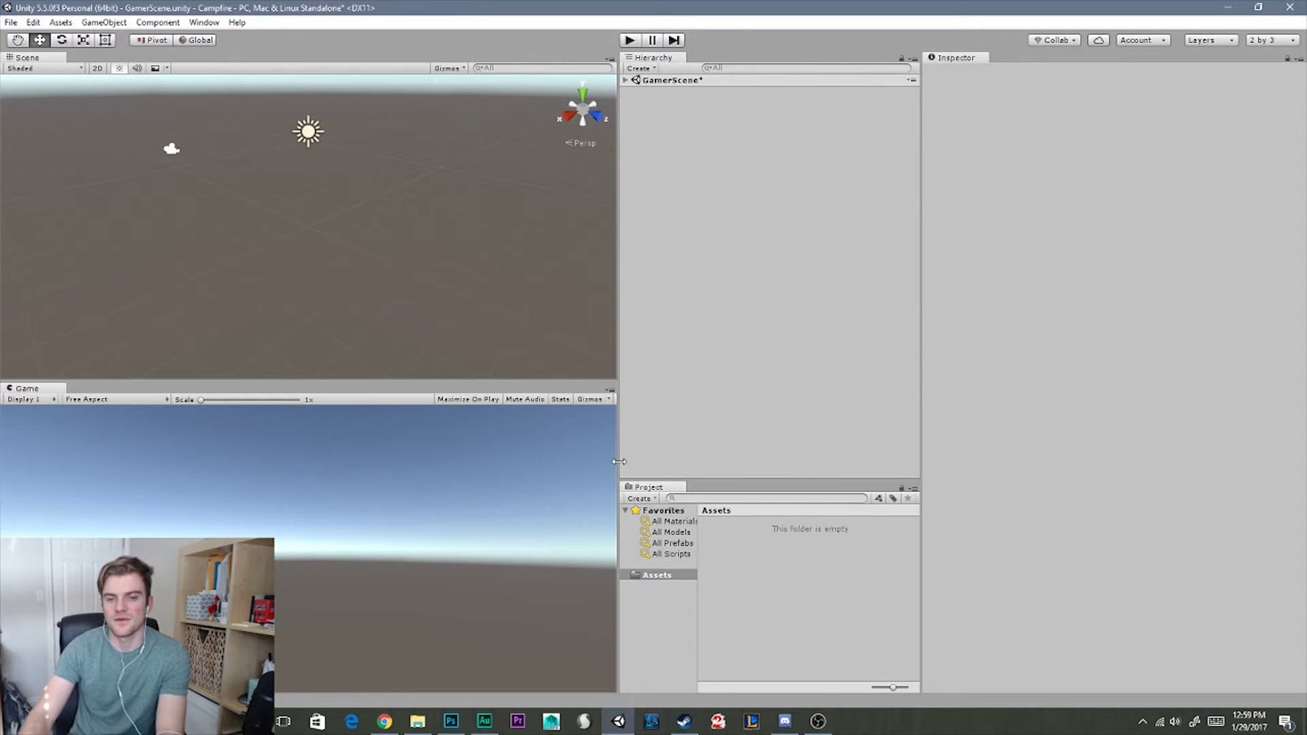
left_click_drag(618, 471, 759, 469)
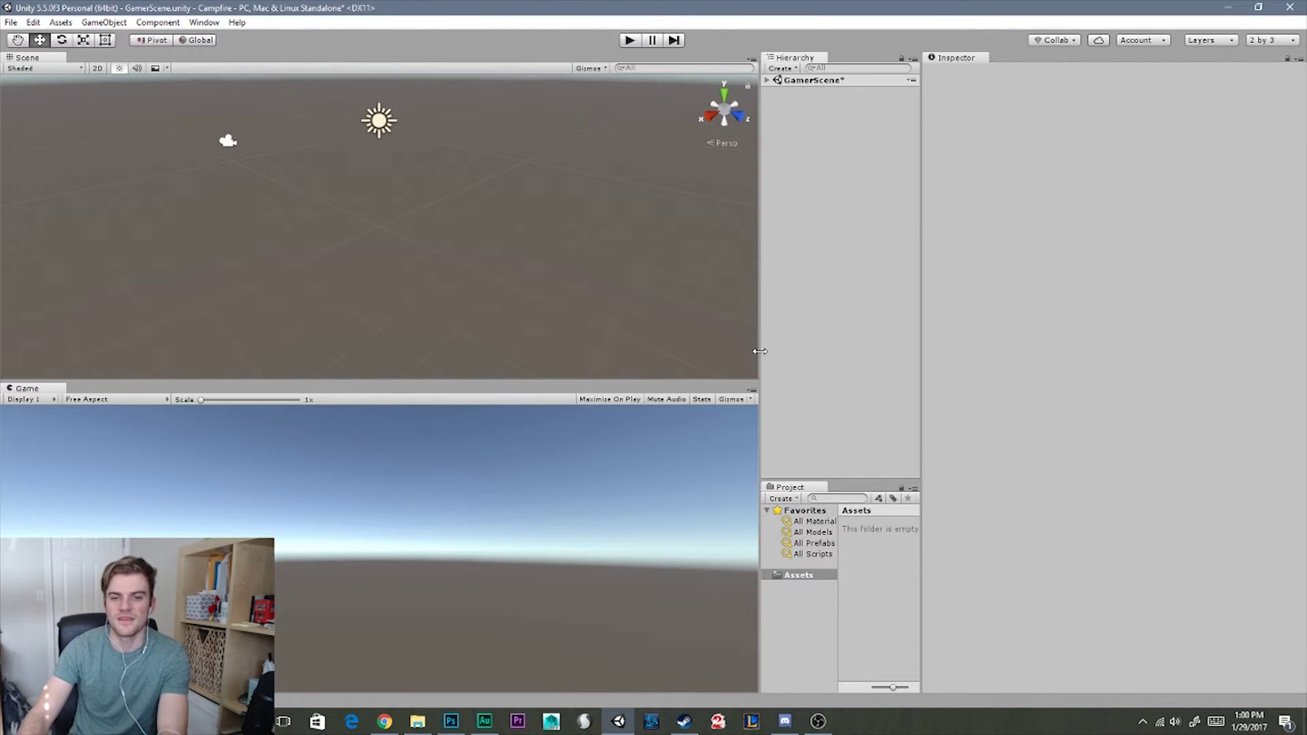
left_click_drag(759, 353, 960, 357)
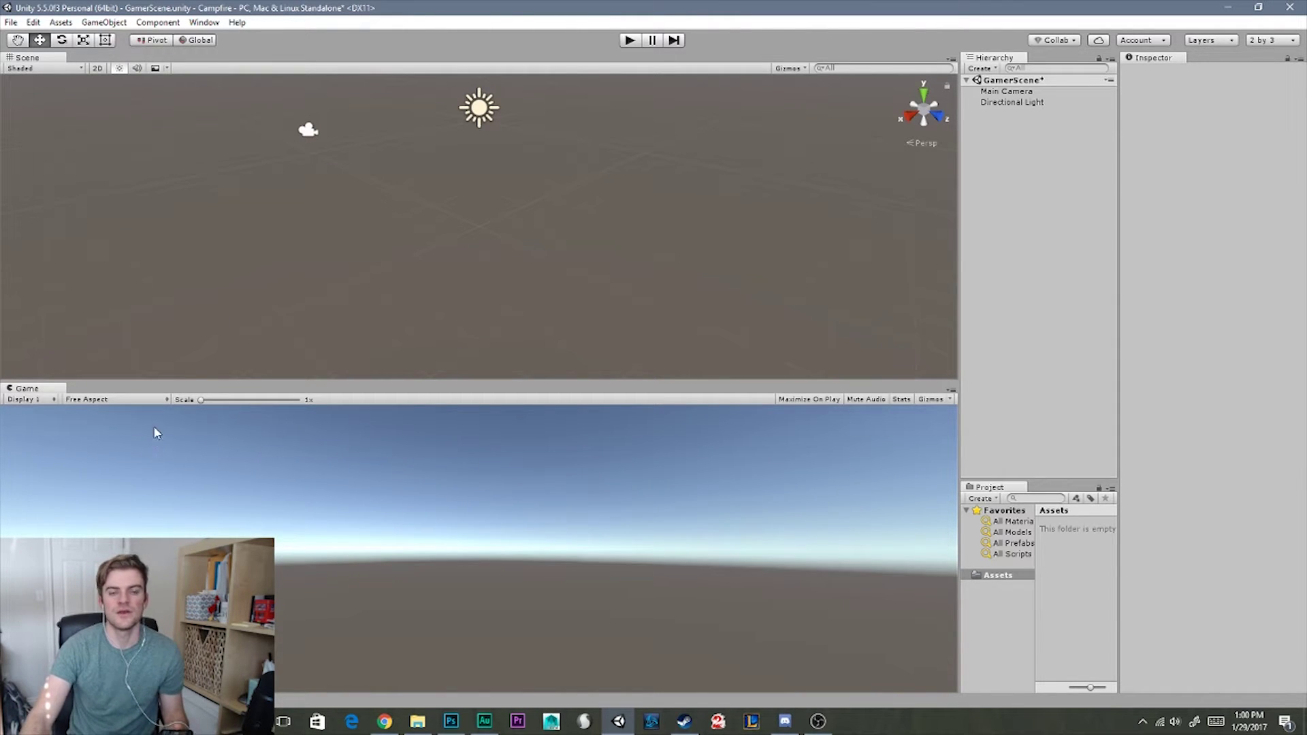
Try docking the Game view beside the Scene view and return it beneath the Scene view
left_click_drag(26, 388, 837, 204)
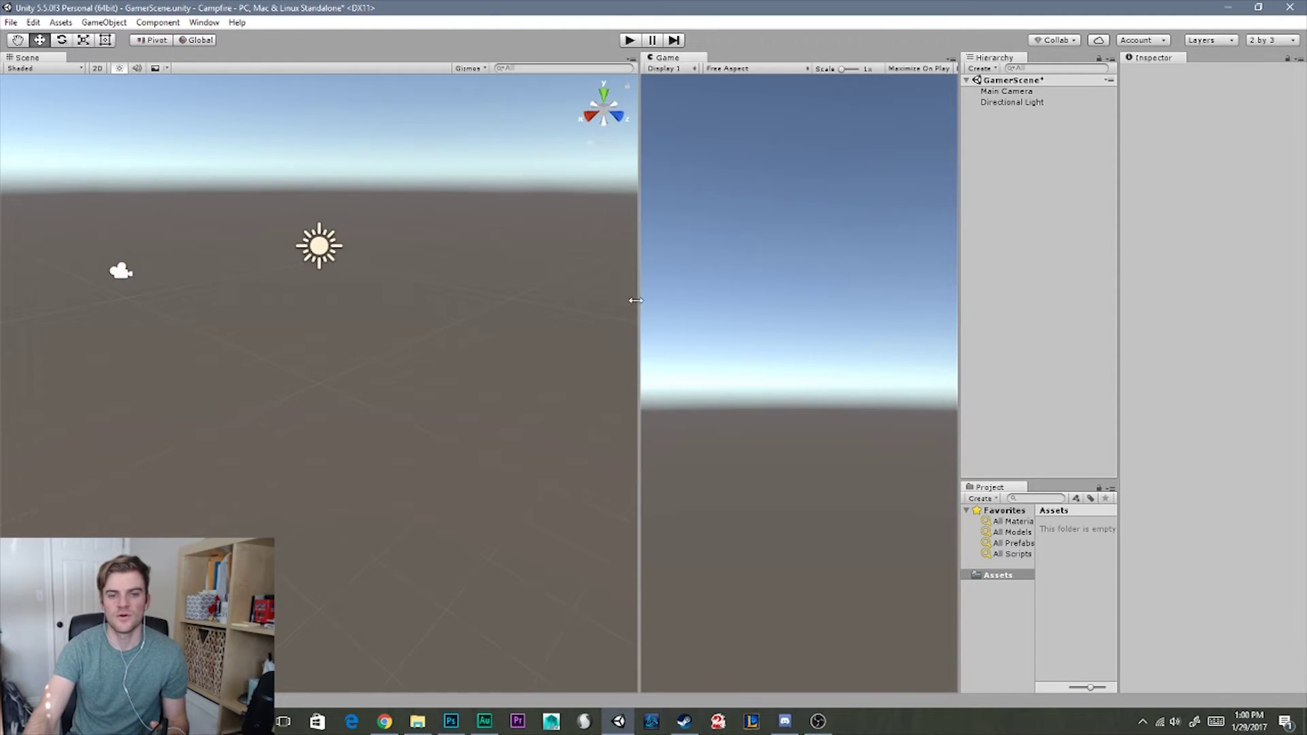
left_click_drag(633, 300, 511, 282)
left_click_drag(535, 58, 356, 498)
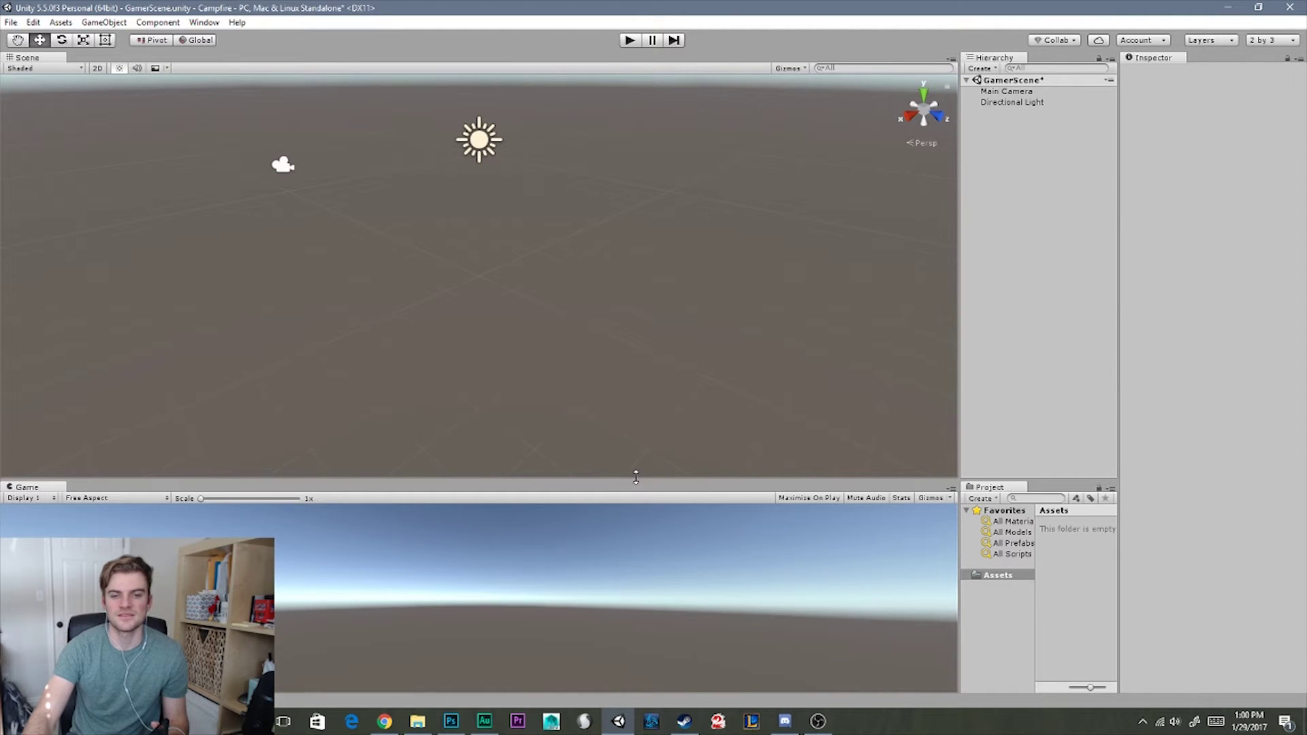
left_click_drag(636, 476, 686, 333)
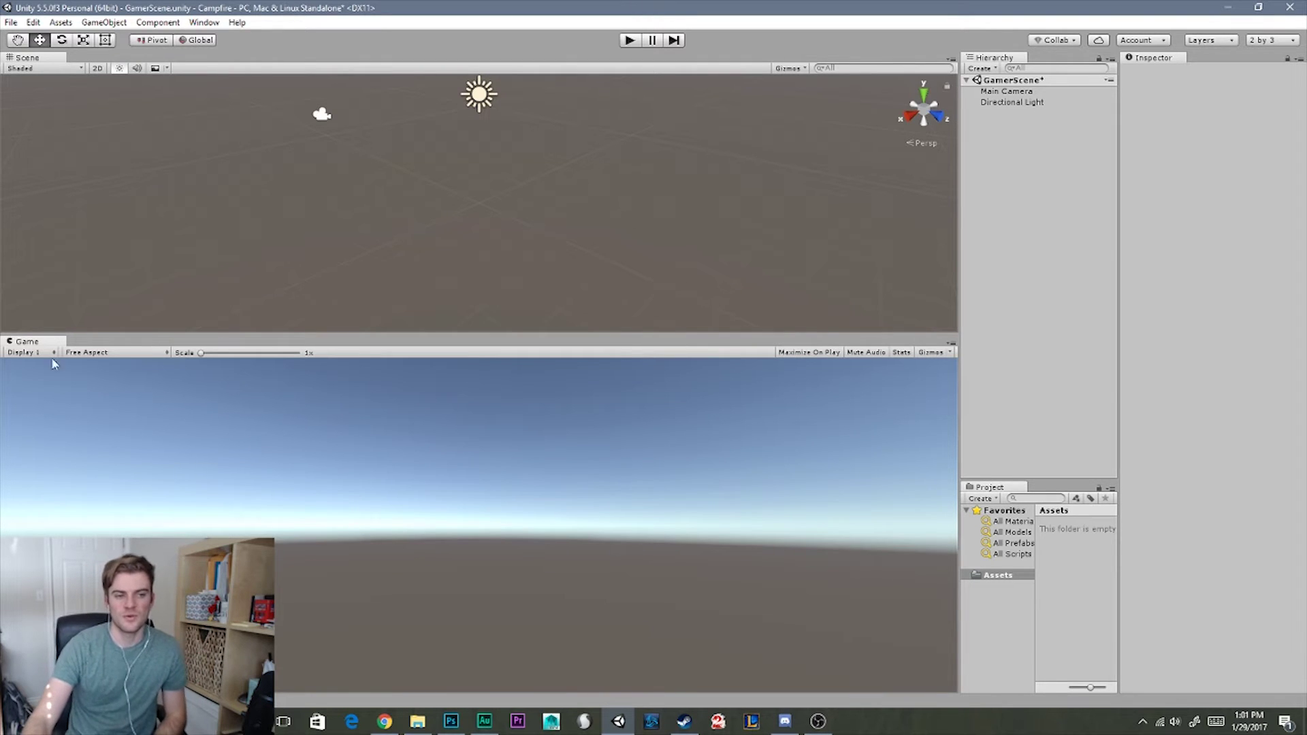
left_click_drag(27, 343, 740, 249)
left_click_drag(637, 330, 575, 330)
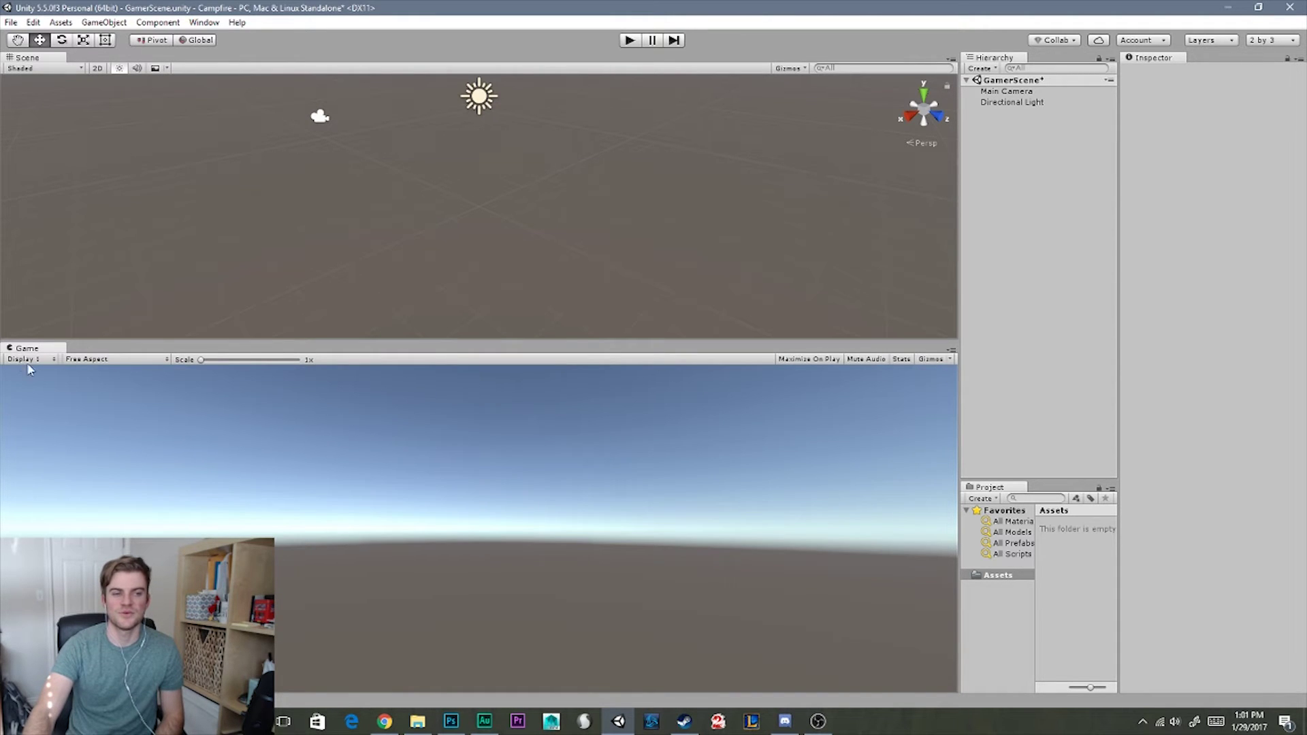
Set the Game view's aspect ratio to 16:9 and make the Game view slightly taller
left_click(52, 360)
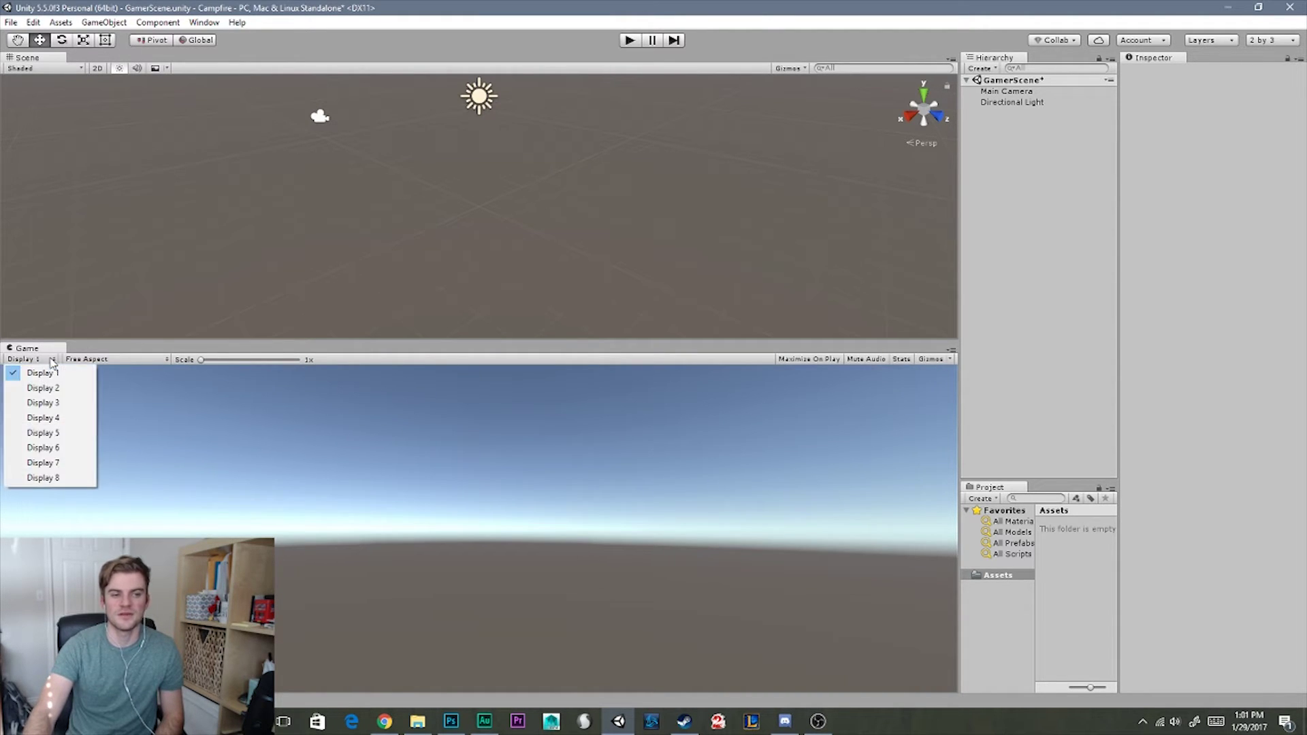
left_click(96, 360)
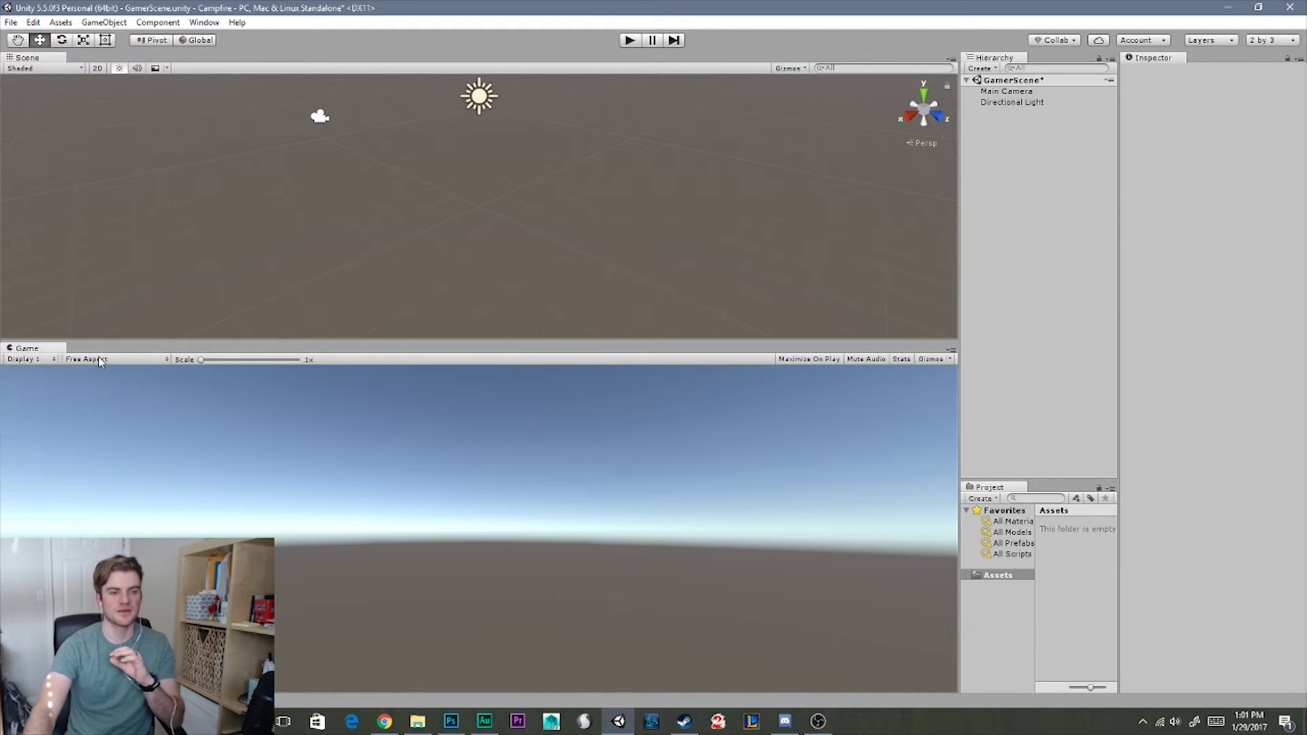
left_click(100, 360)
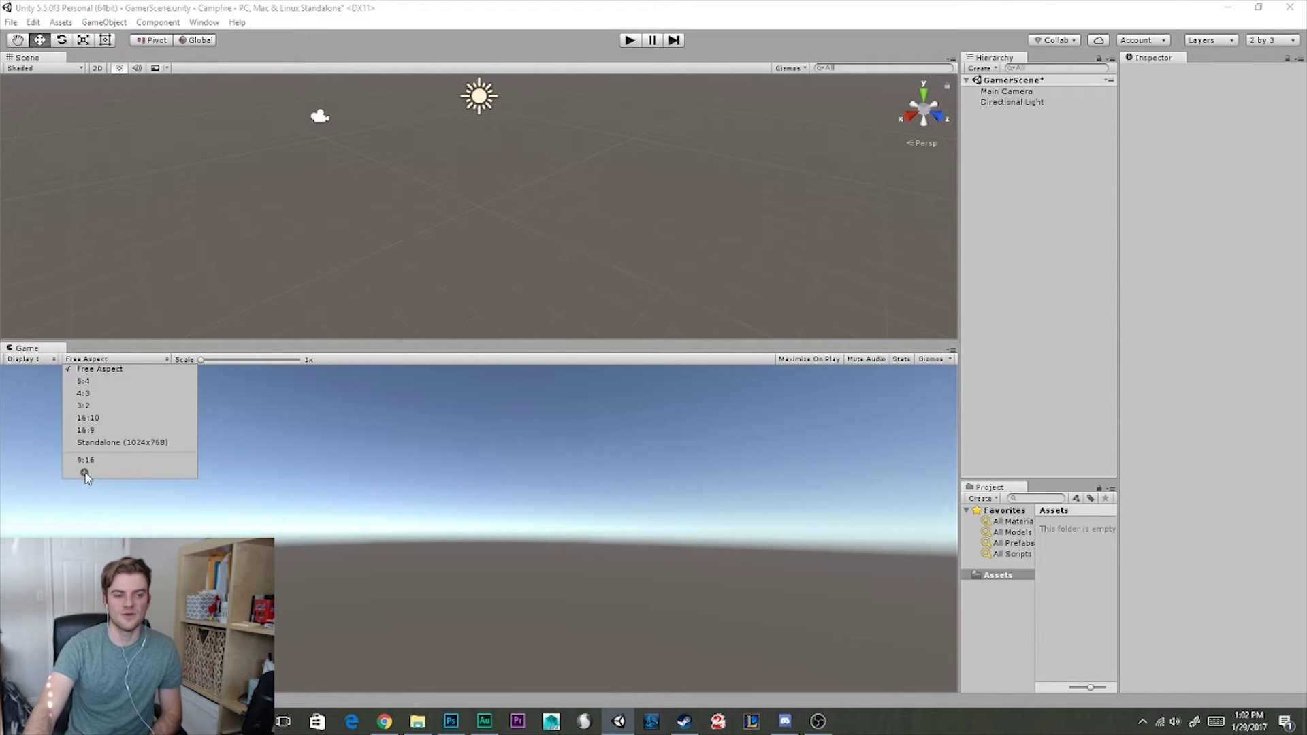
left_click(95, 430)
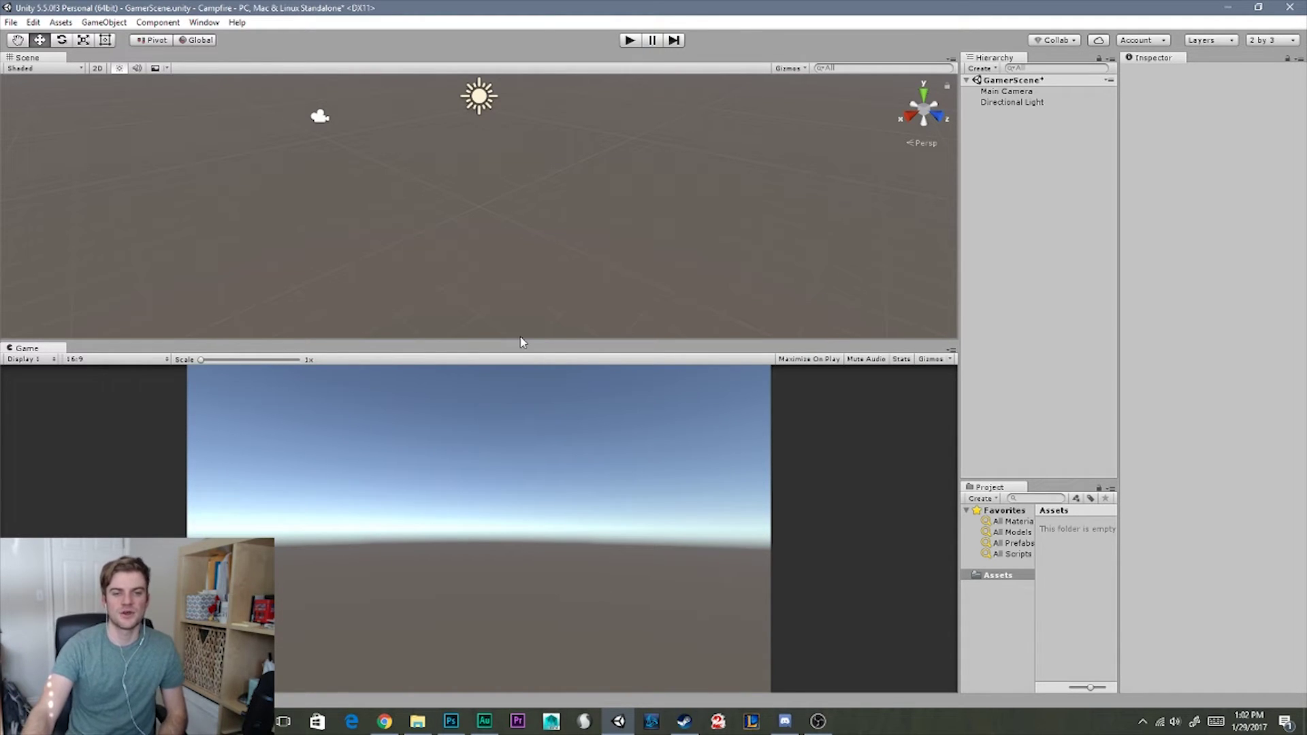
left_click_drag(520, 340, 597, 324)
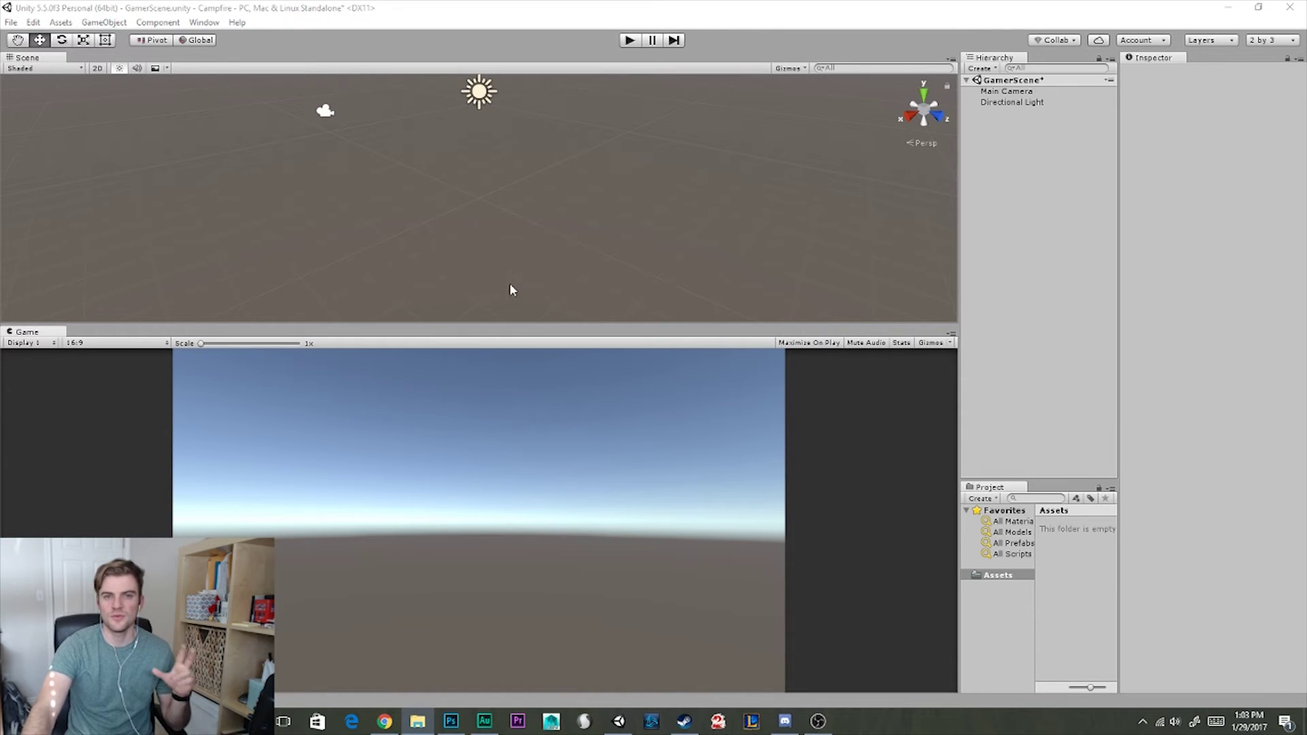
Examine the Campfire project folder's subfolders in File Explorer and return to the Unity editor
left_click_drag(0, 109, 758, 70)
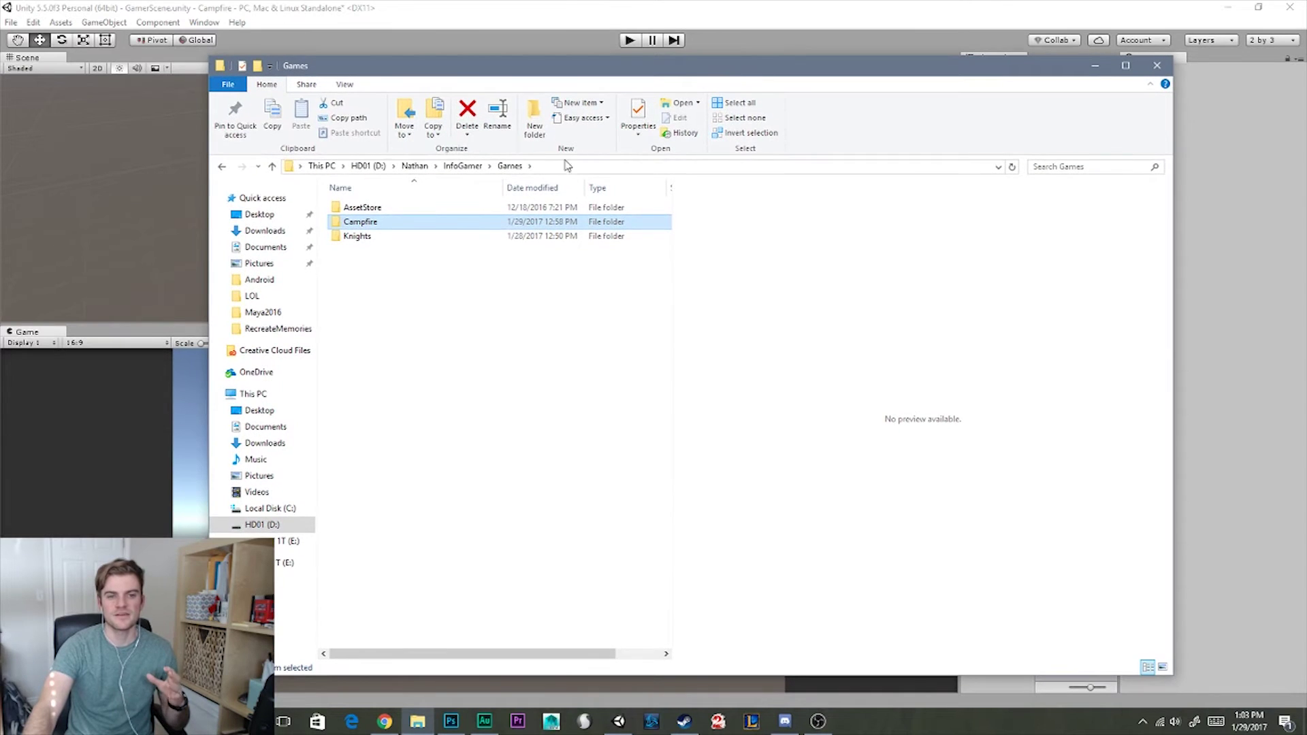
double_click(367, 224)
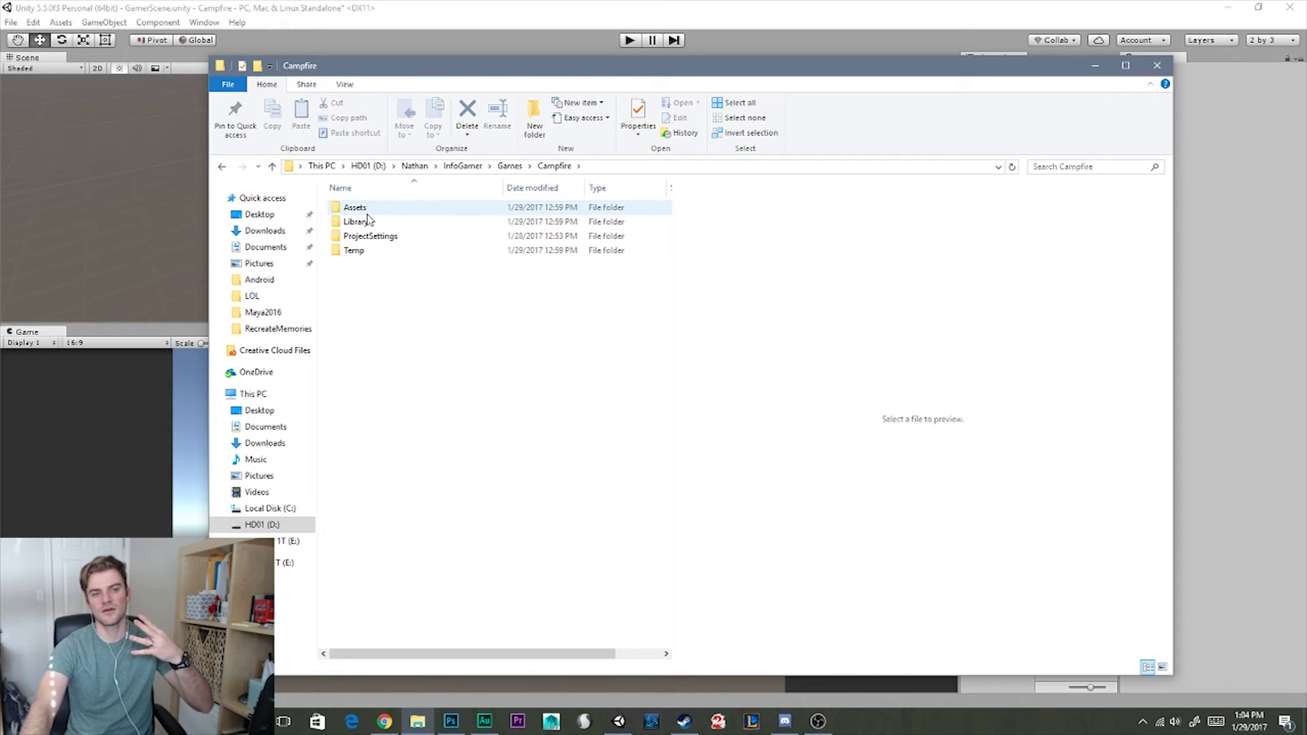
mouse_move(359, 221)
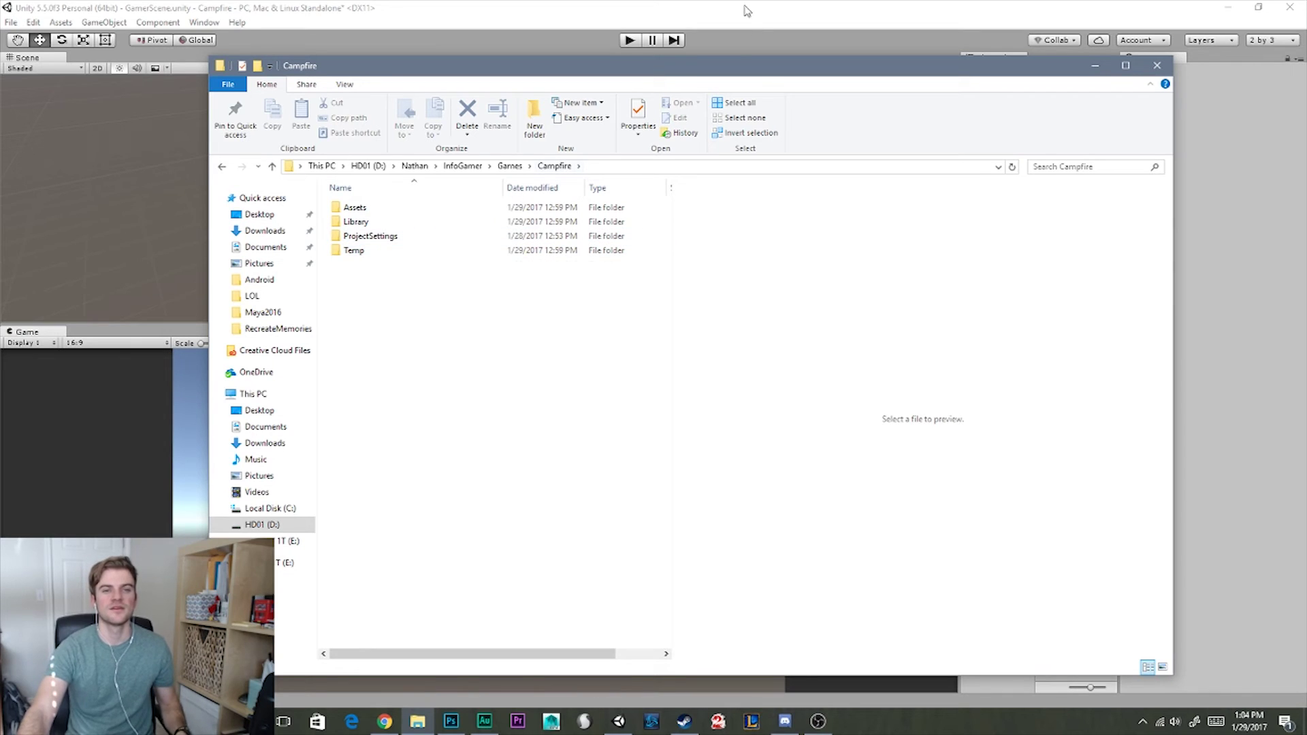
left_click(705, 9)
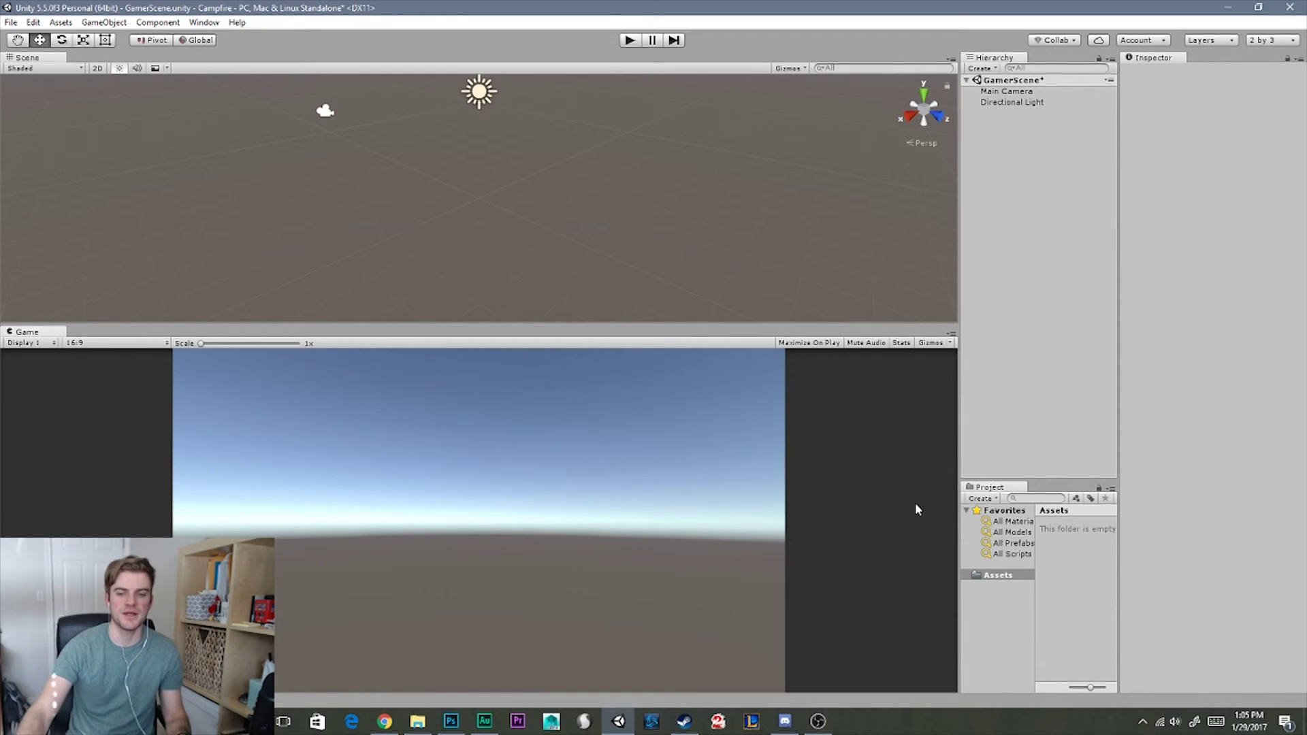
Create a folder named Scenes in the project's Assets folder
right_click(1055, 588)
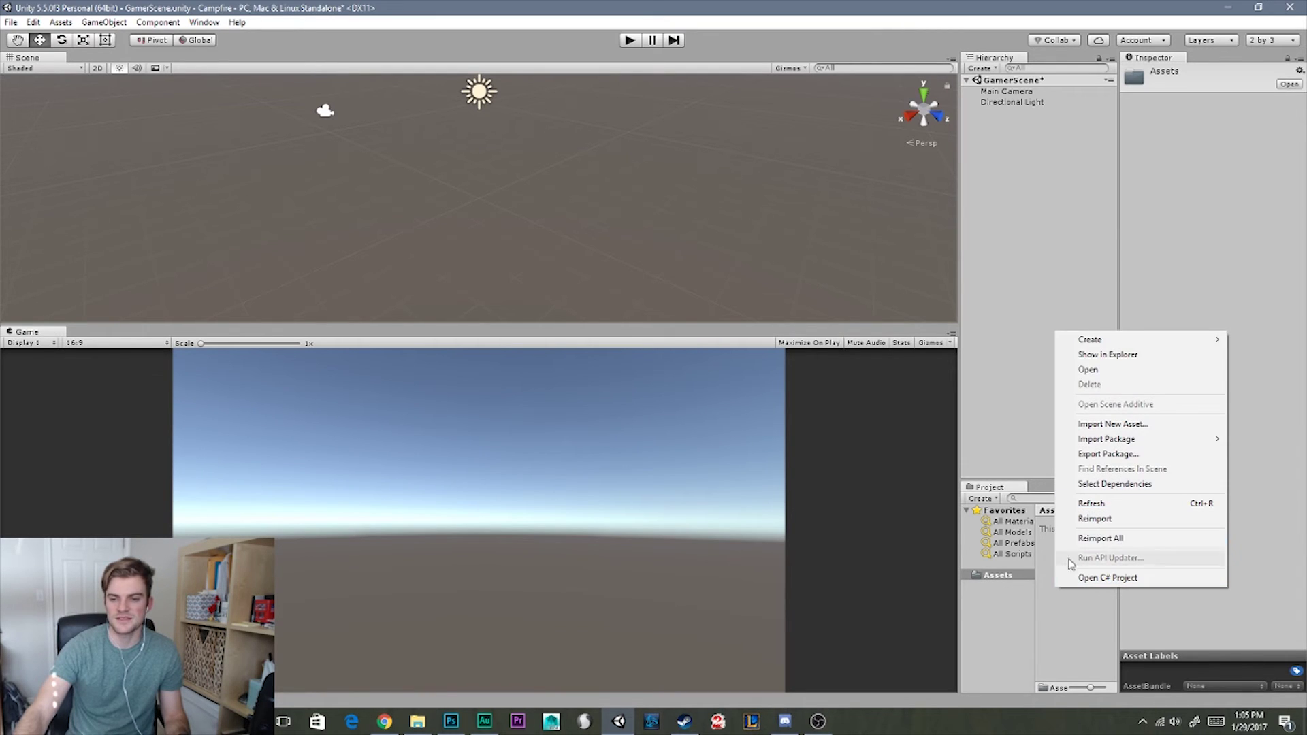
mouse_move(1097, 344)
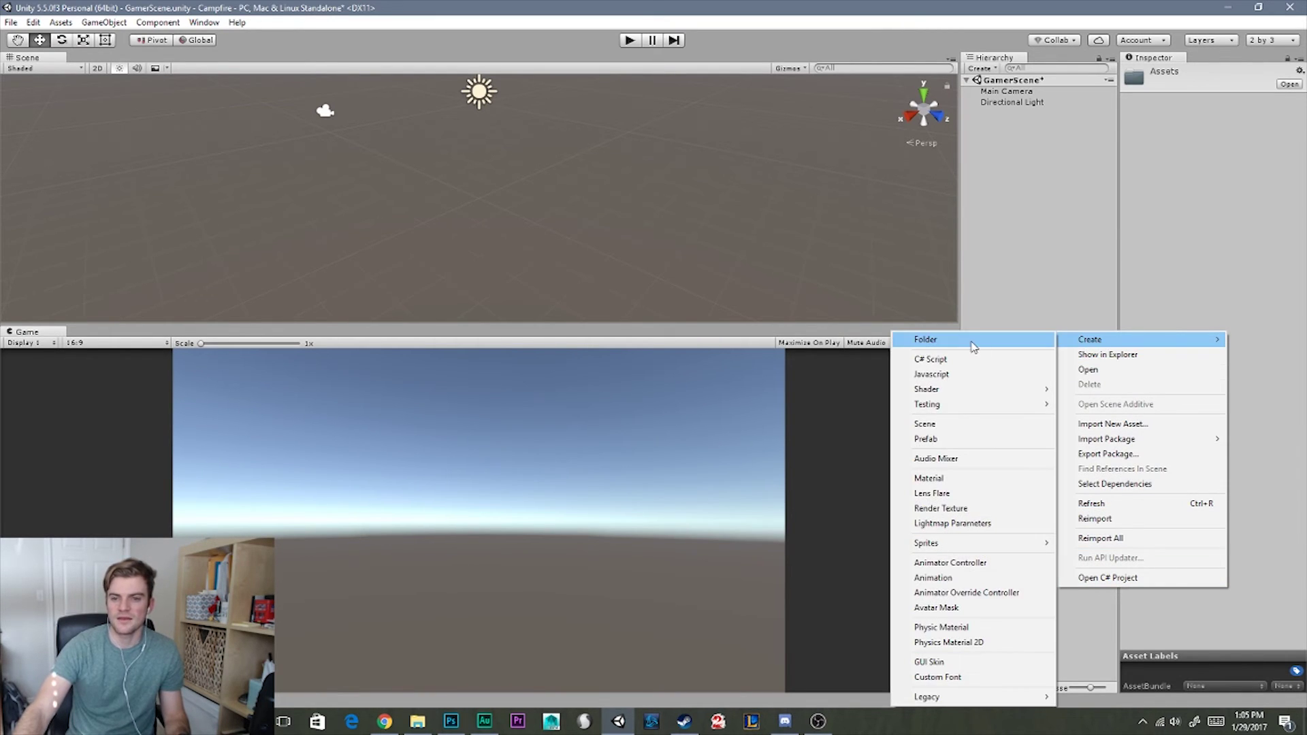
left_click(970, 347)
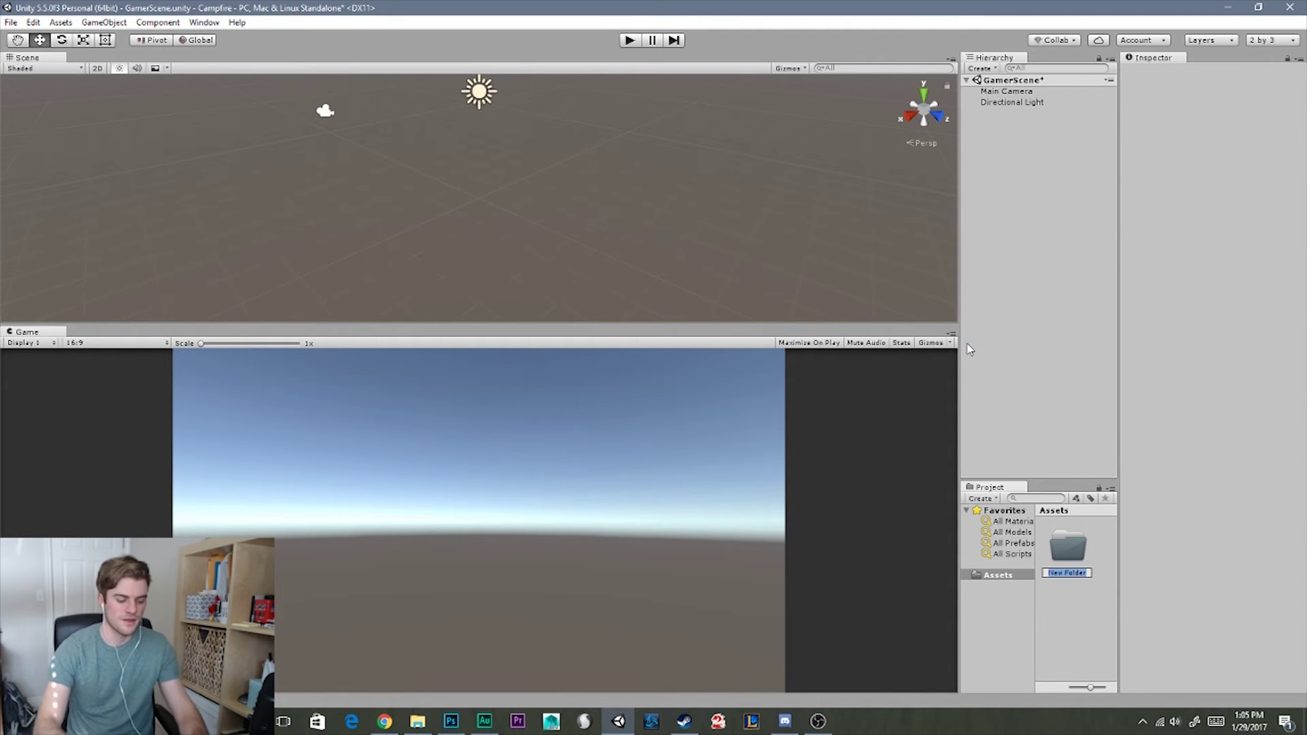
type("Sc")
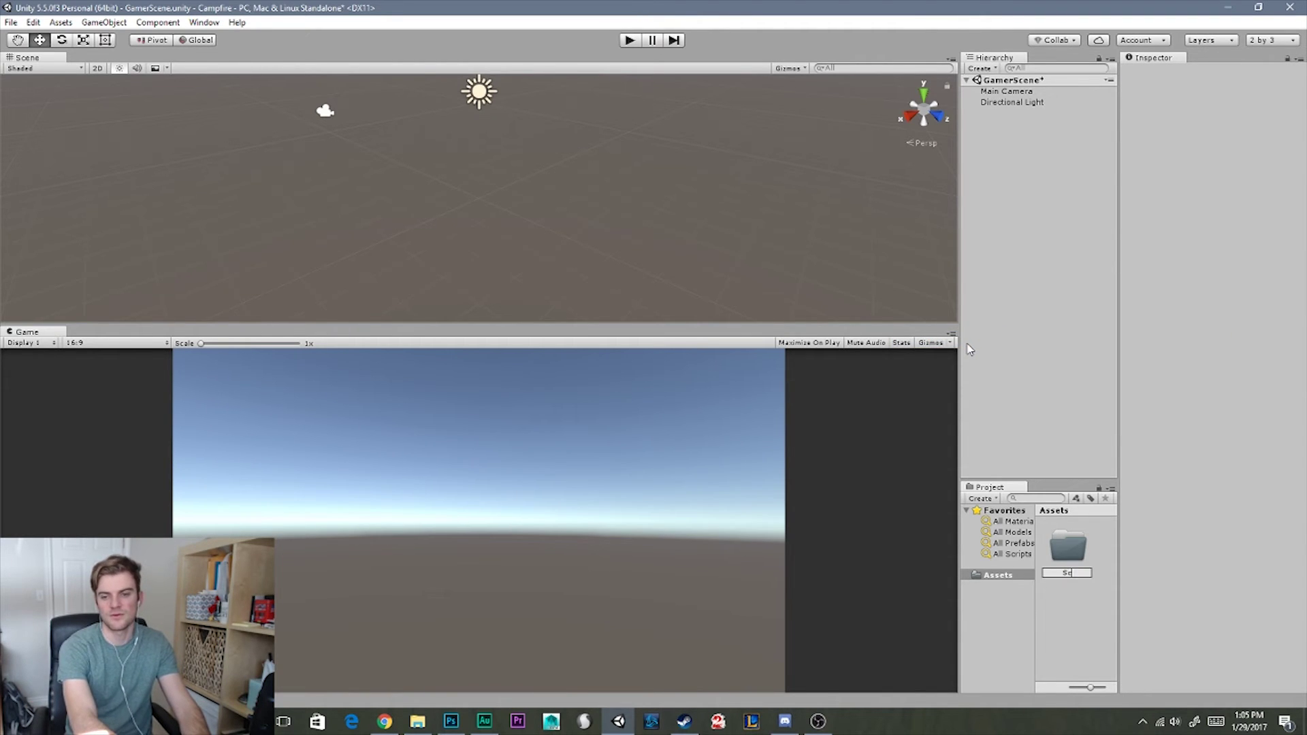
type("enes")
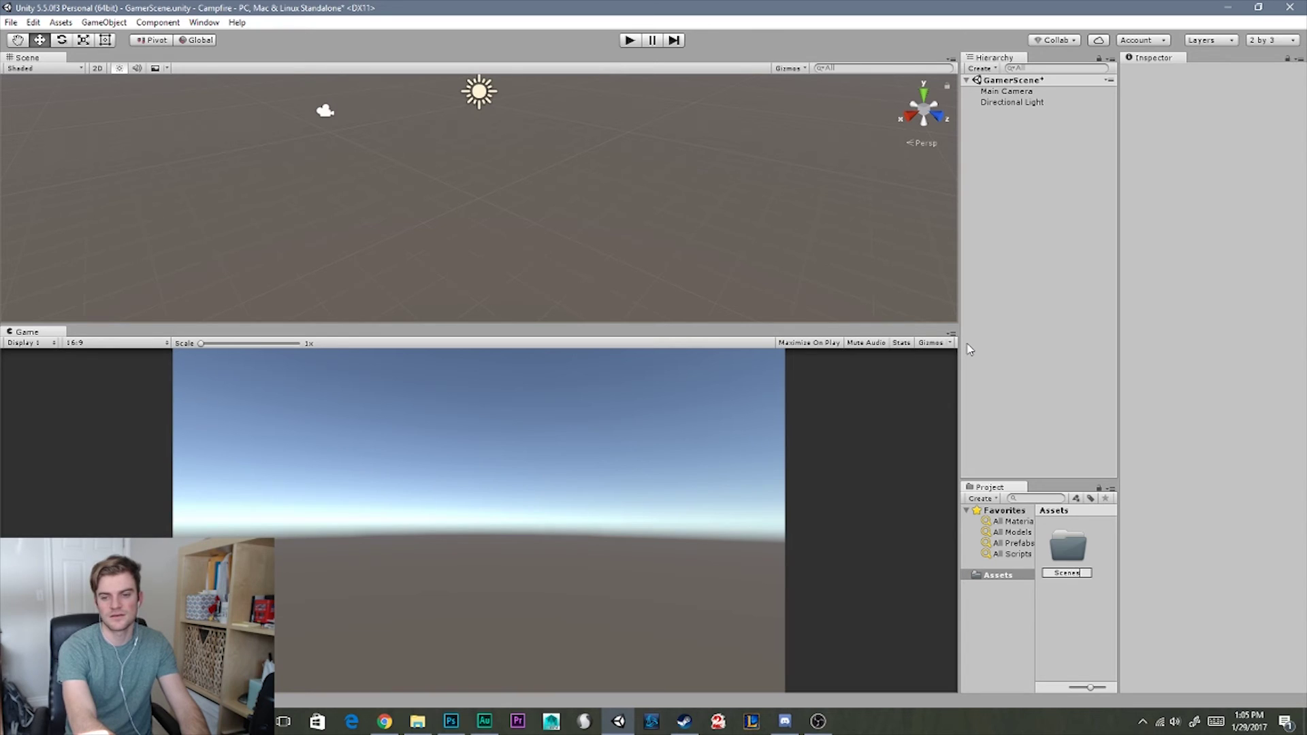
key("Return")
Create a folder named Scripts in Assets, alongside the Scenes folder
right_click(1074, 616)
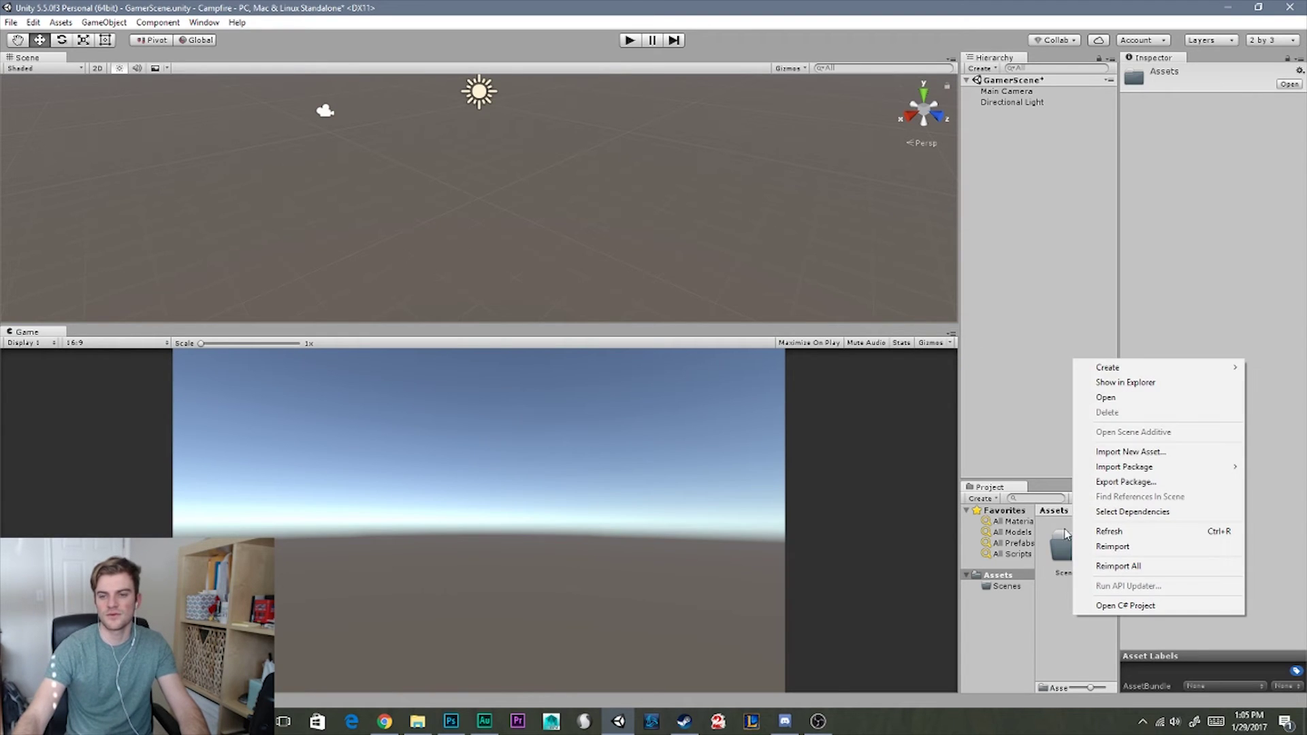
mouse_move(1108, 367)
left_click(1027, 368)
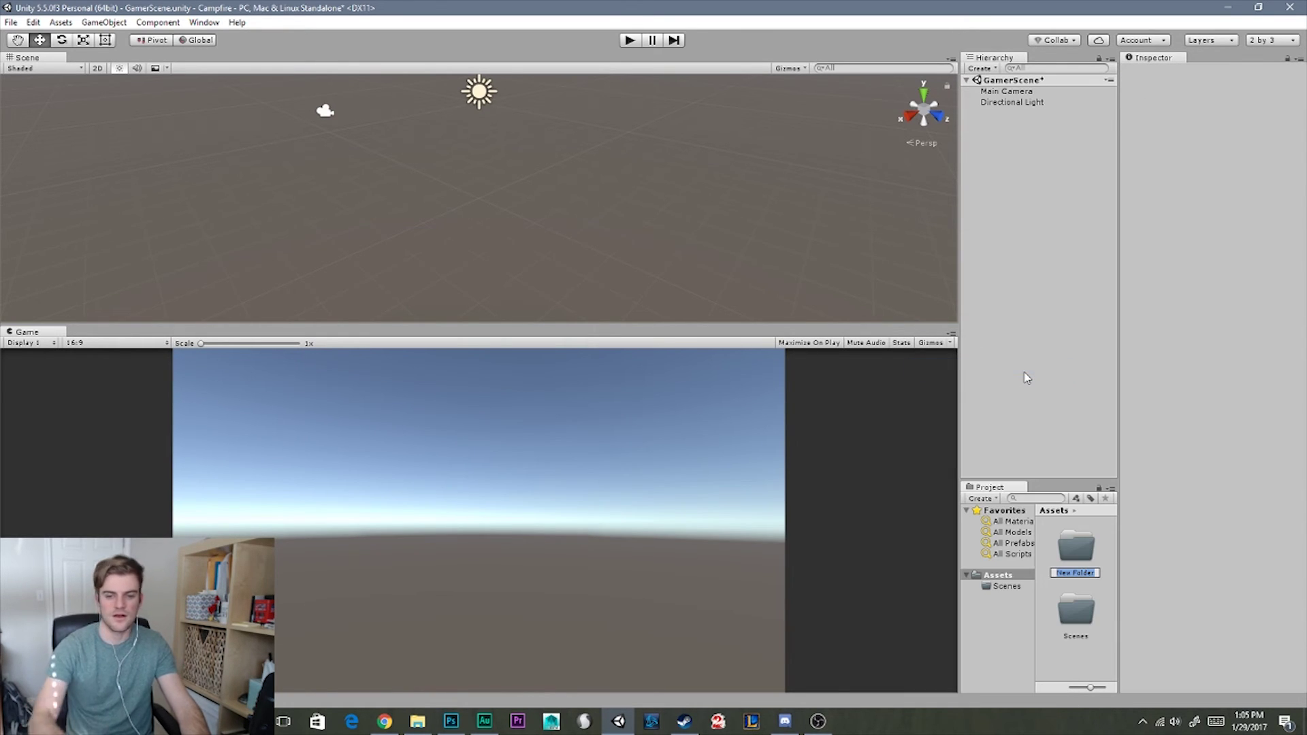
type("Scripts")
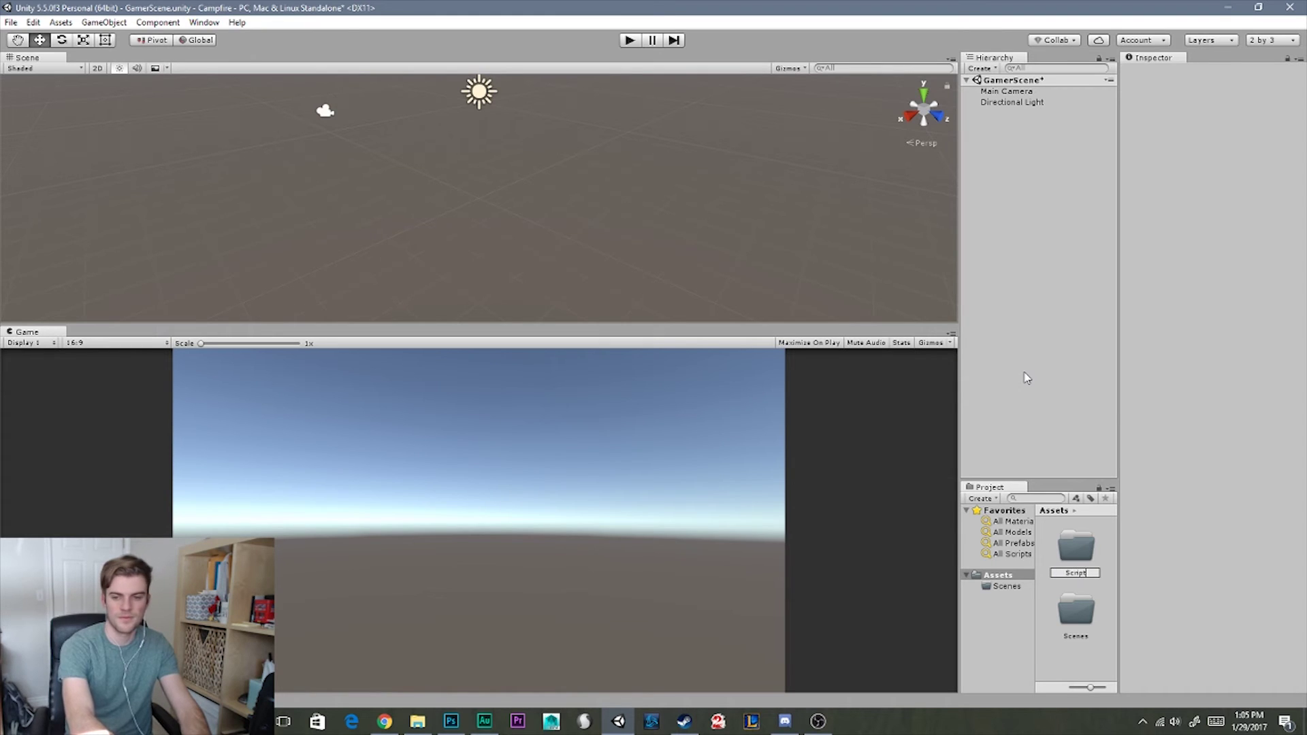
key("Return")
Create a folder named Models in Assets, alongside the Scenes and Scripts folders
right_click(1083, 651)
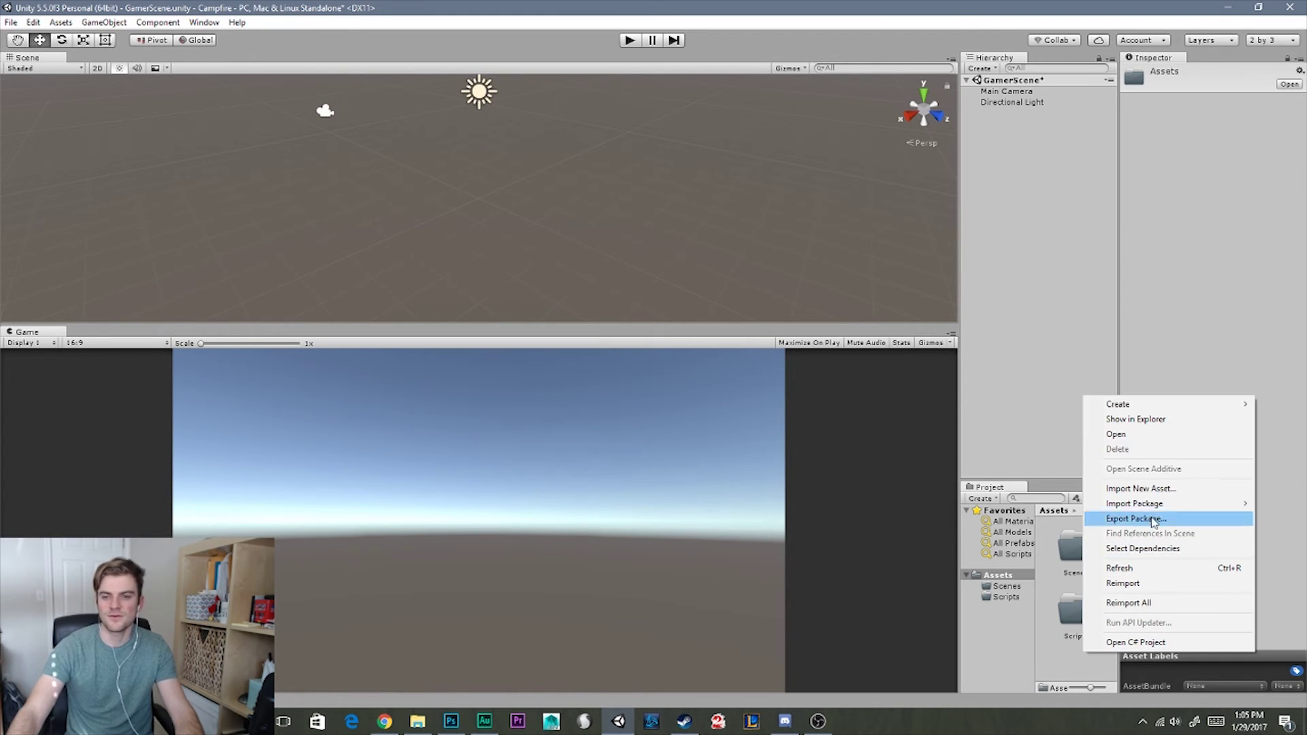
mouse_move(1123, 404)
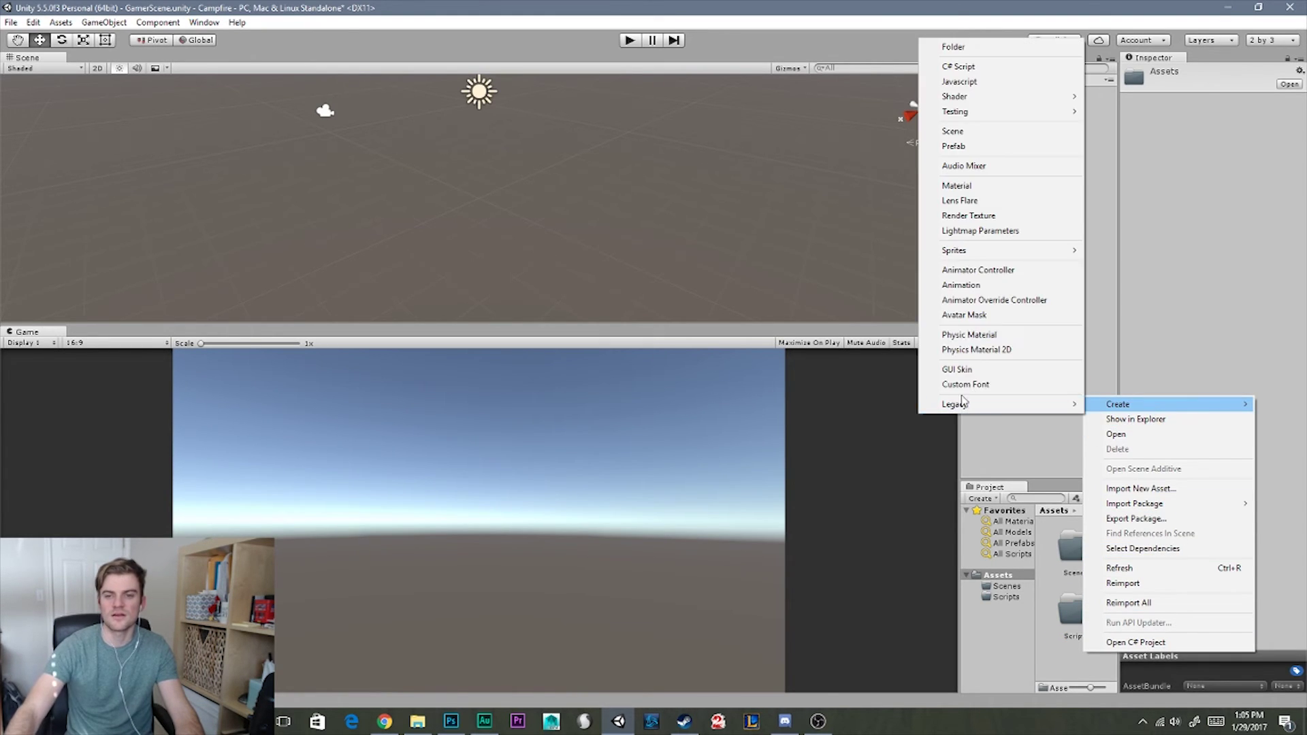
left_click(953, 47)
type("Models")
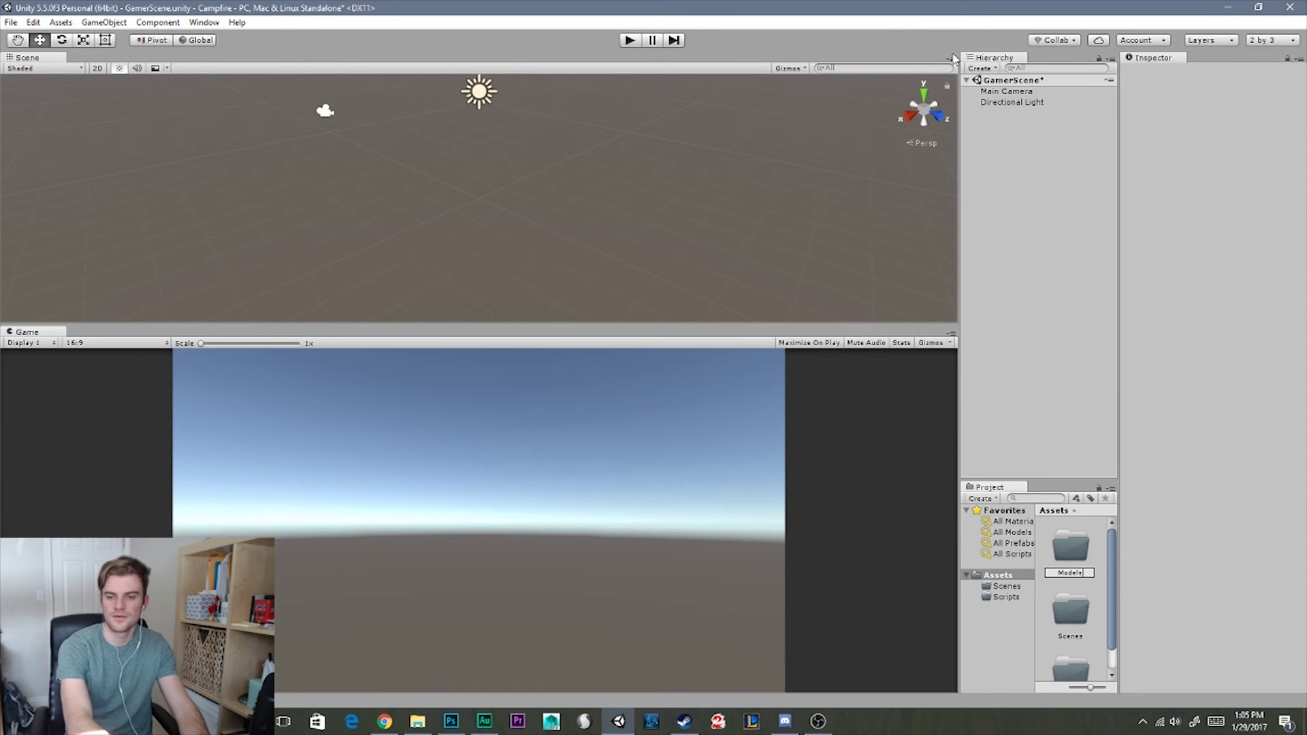
key("Return")
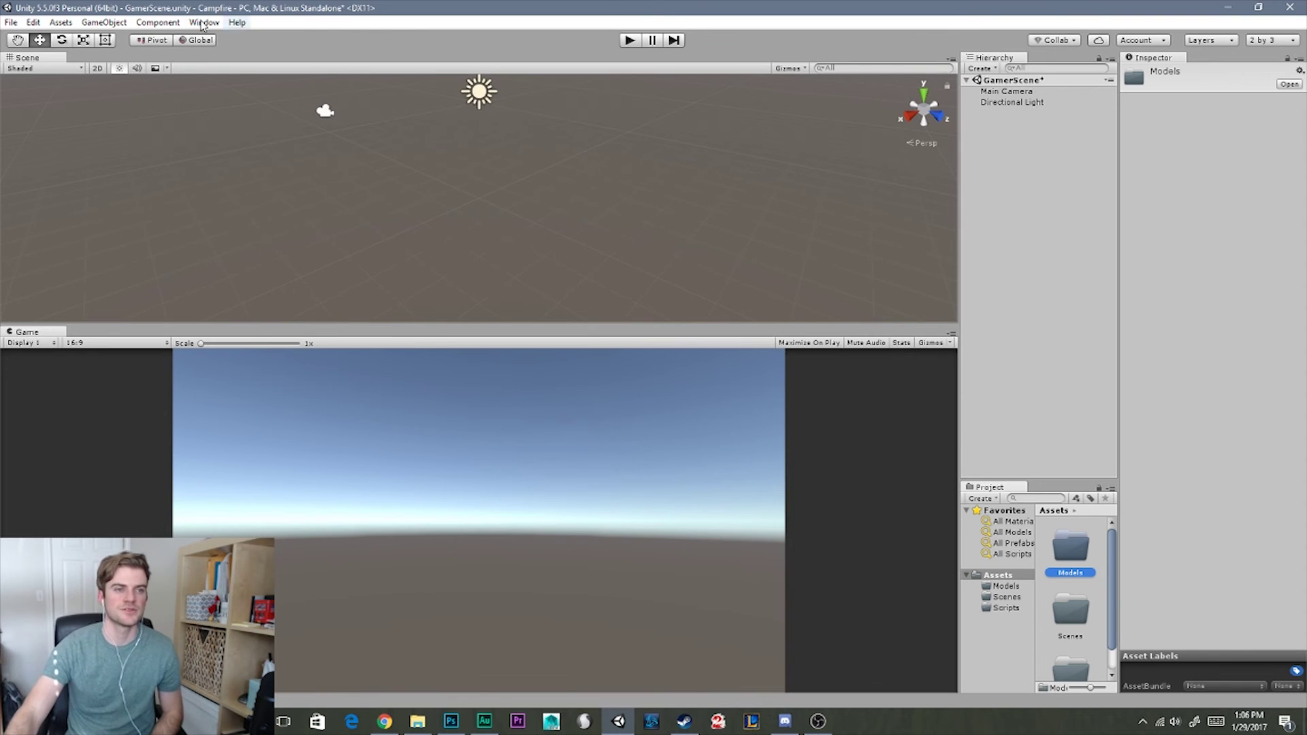
Save the current scene as GameScene in the Scenes folder under Assets and open that folder in the project
left_click(11, 23)
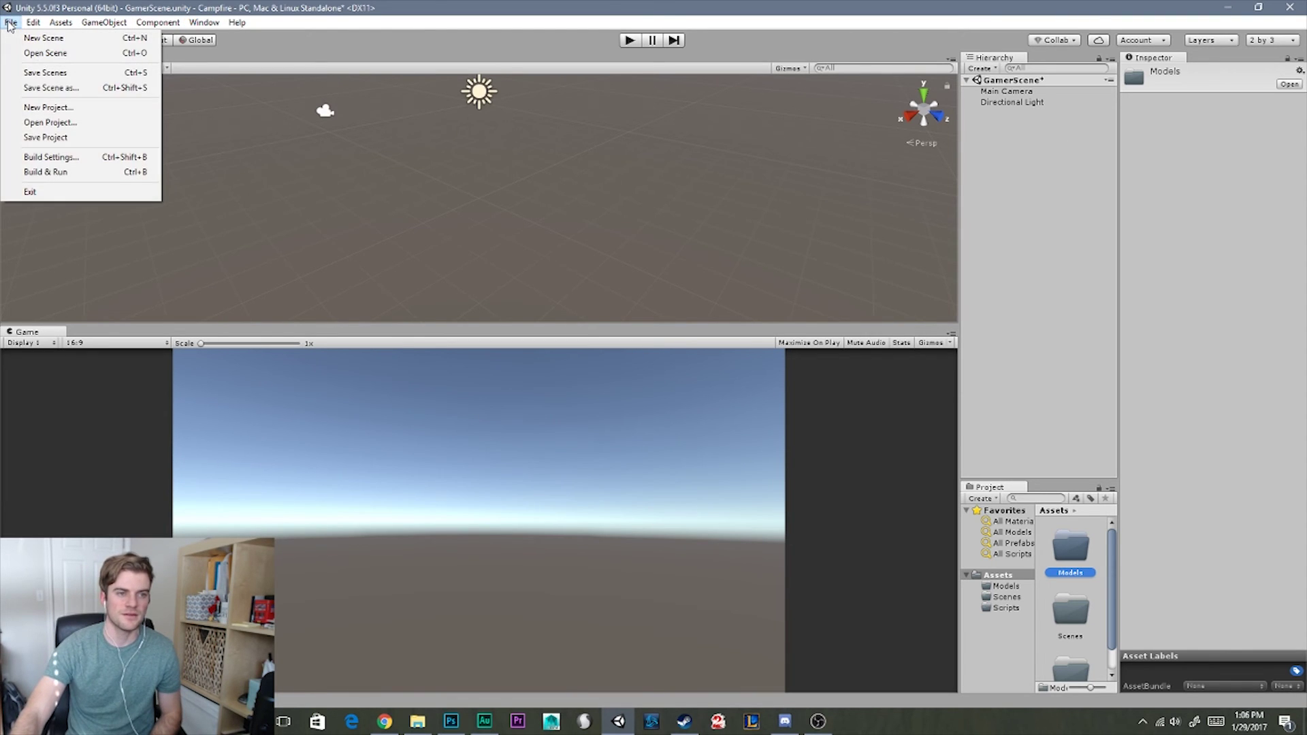
left_click(42, 90)
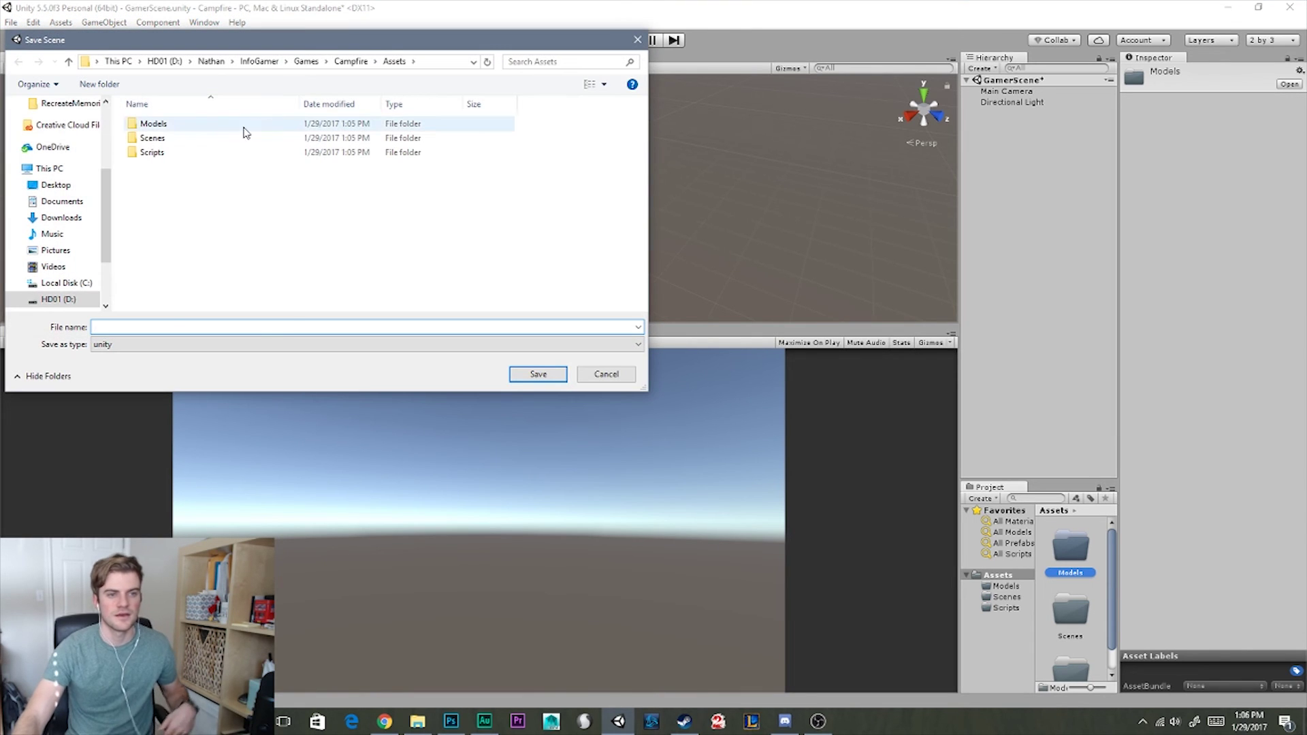
double_click(151, 140)
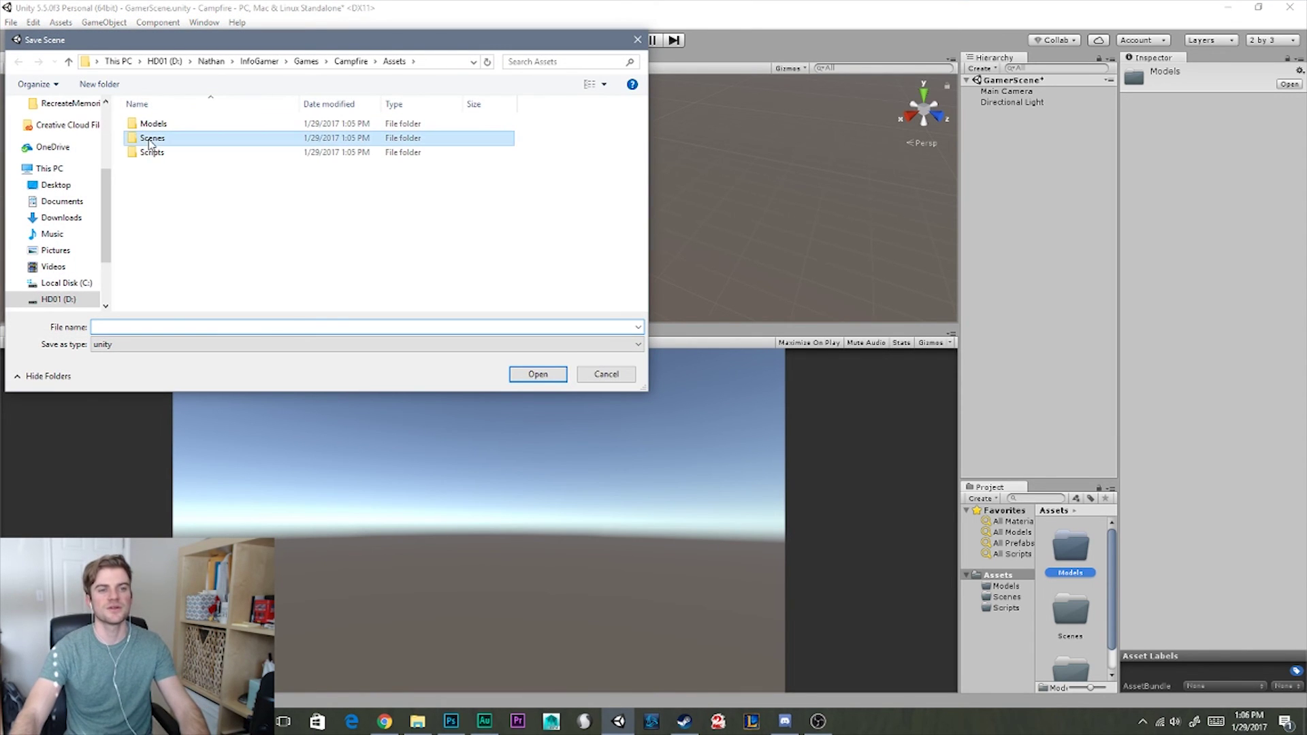
left_click(162, 326)
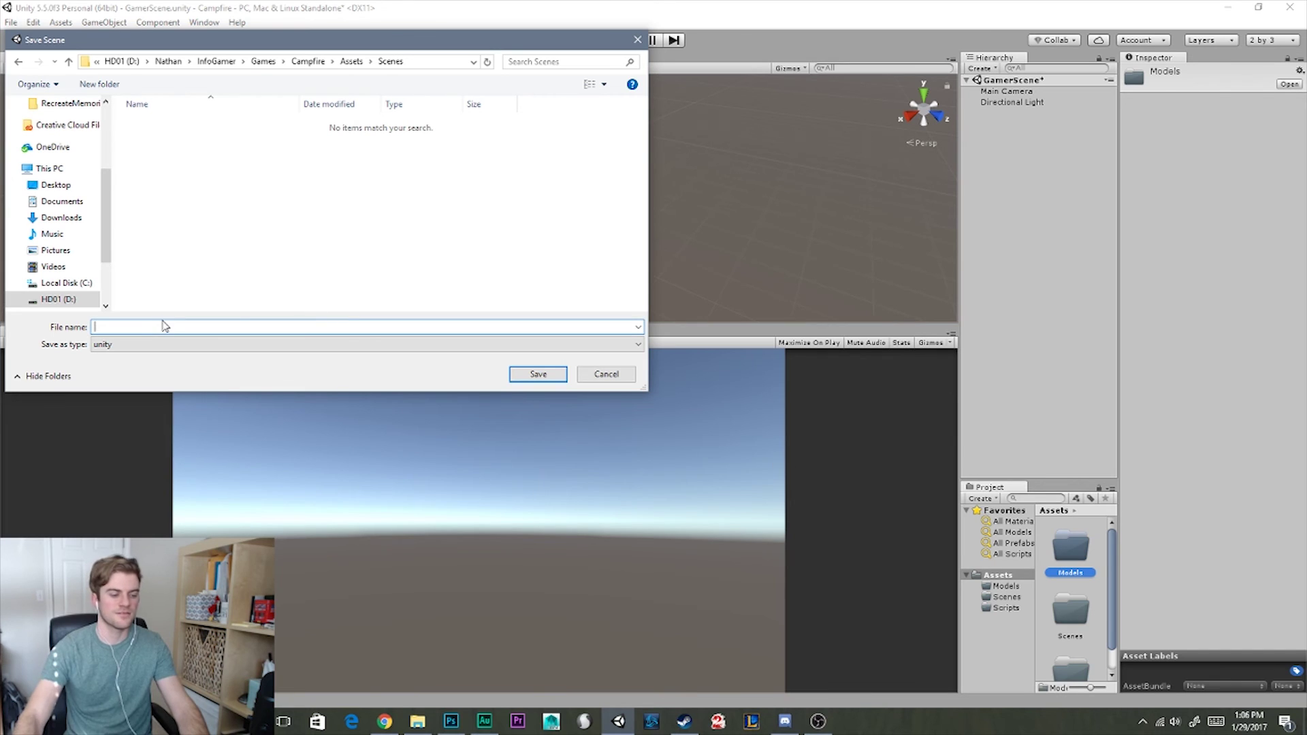
type("Game")
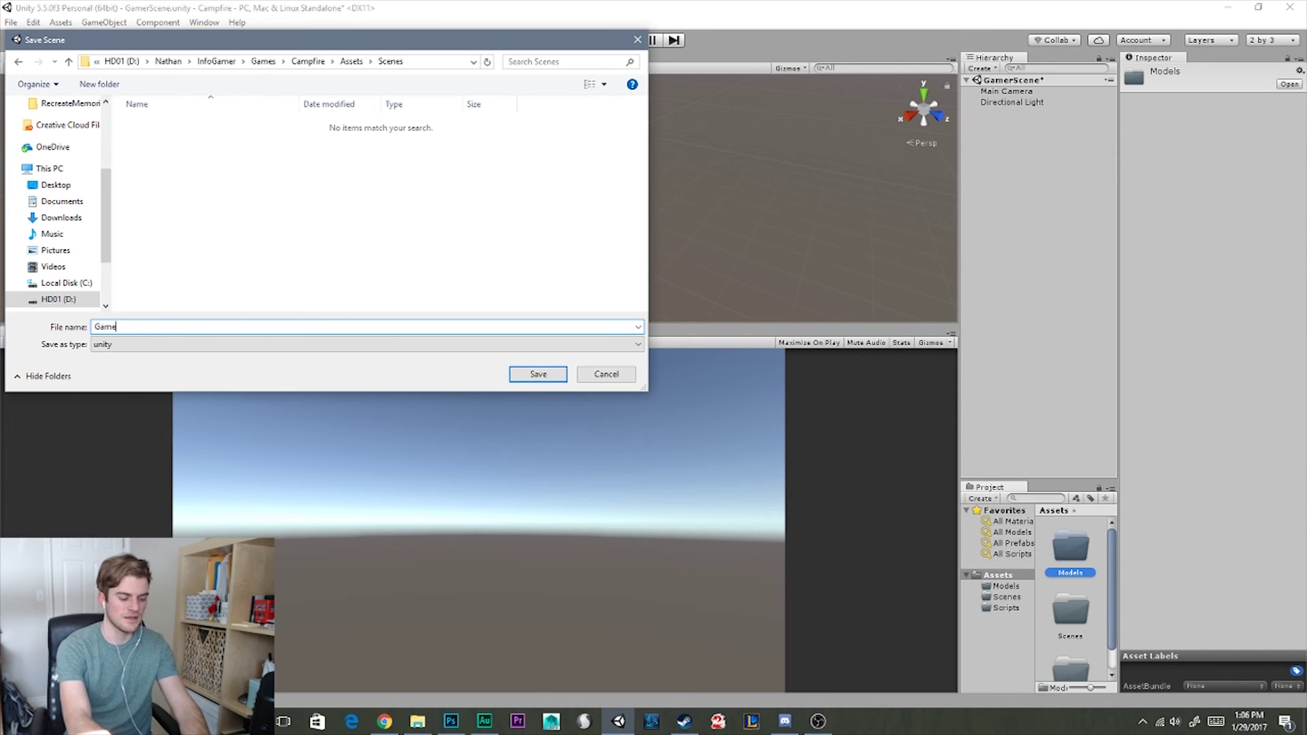
type("Scene")
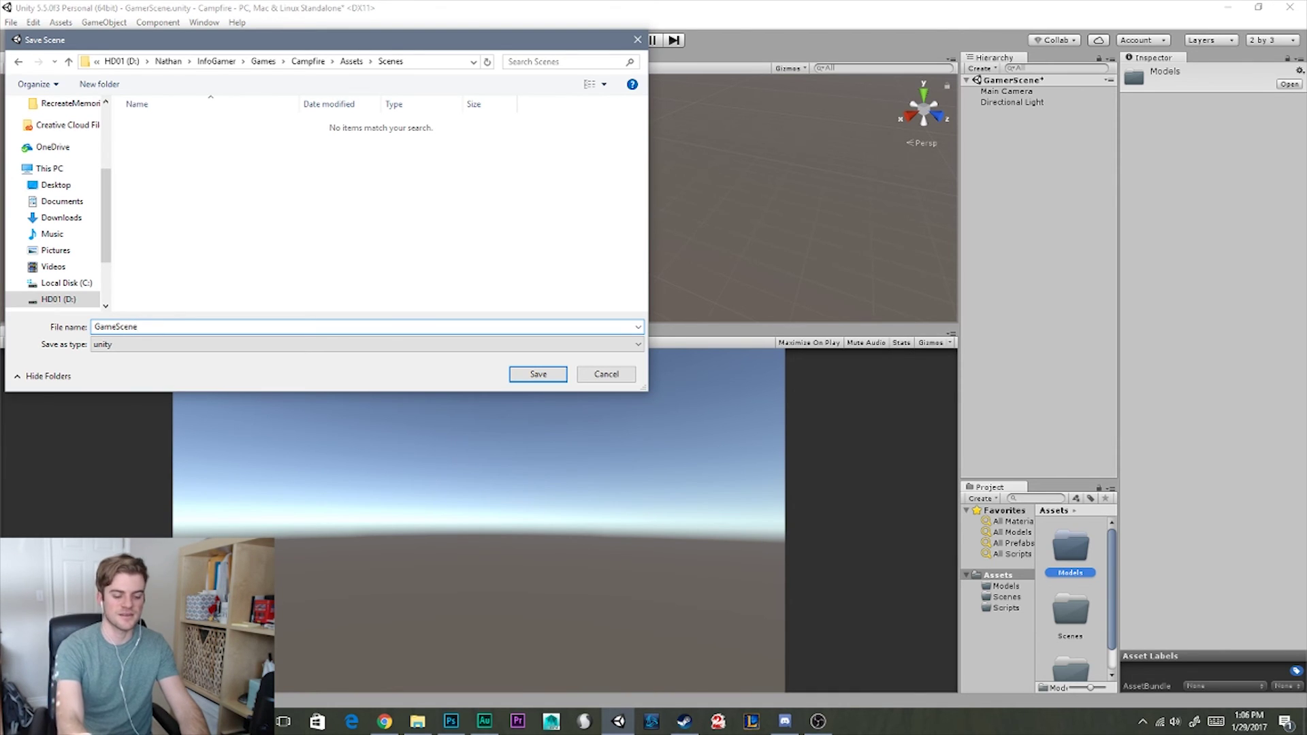
key("Return")
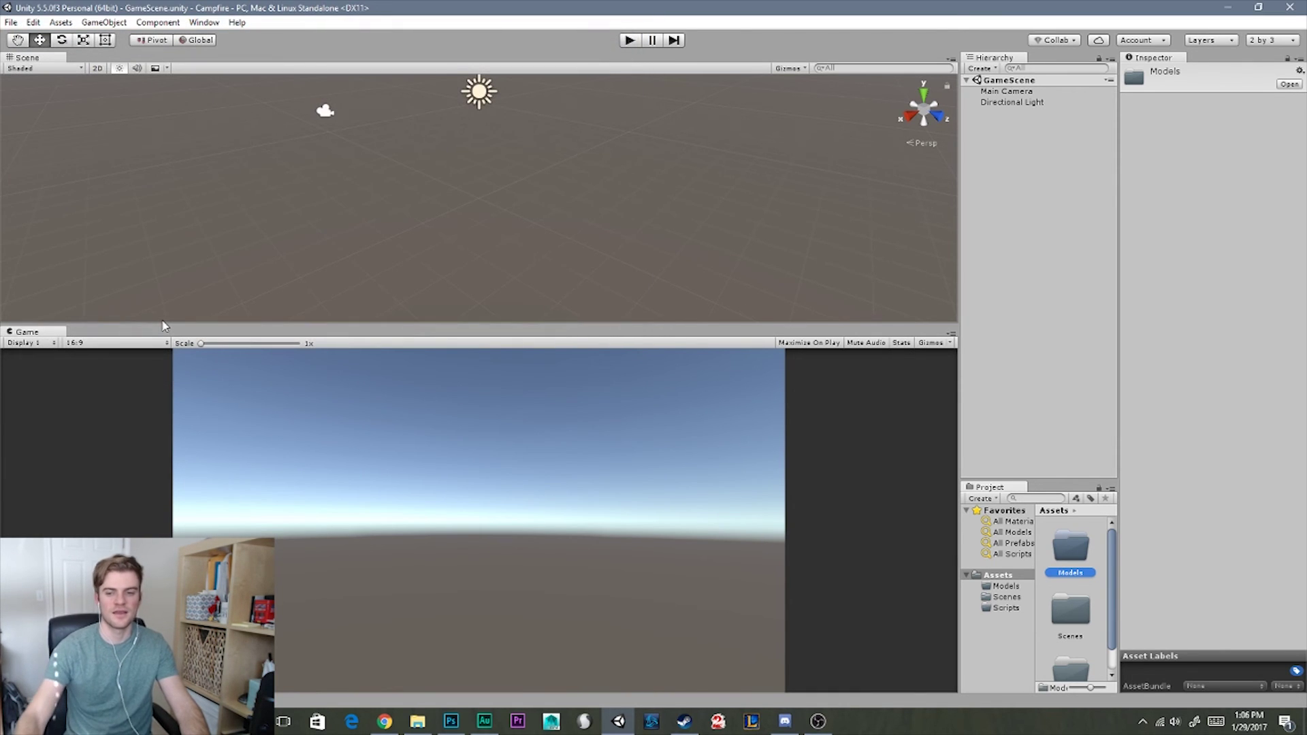
double_click(1071, 612)
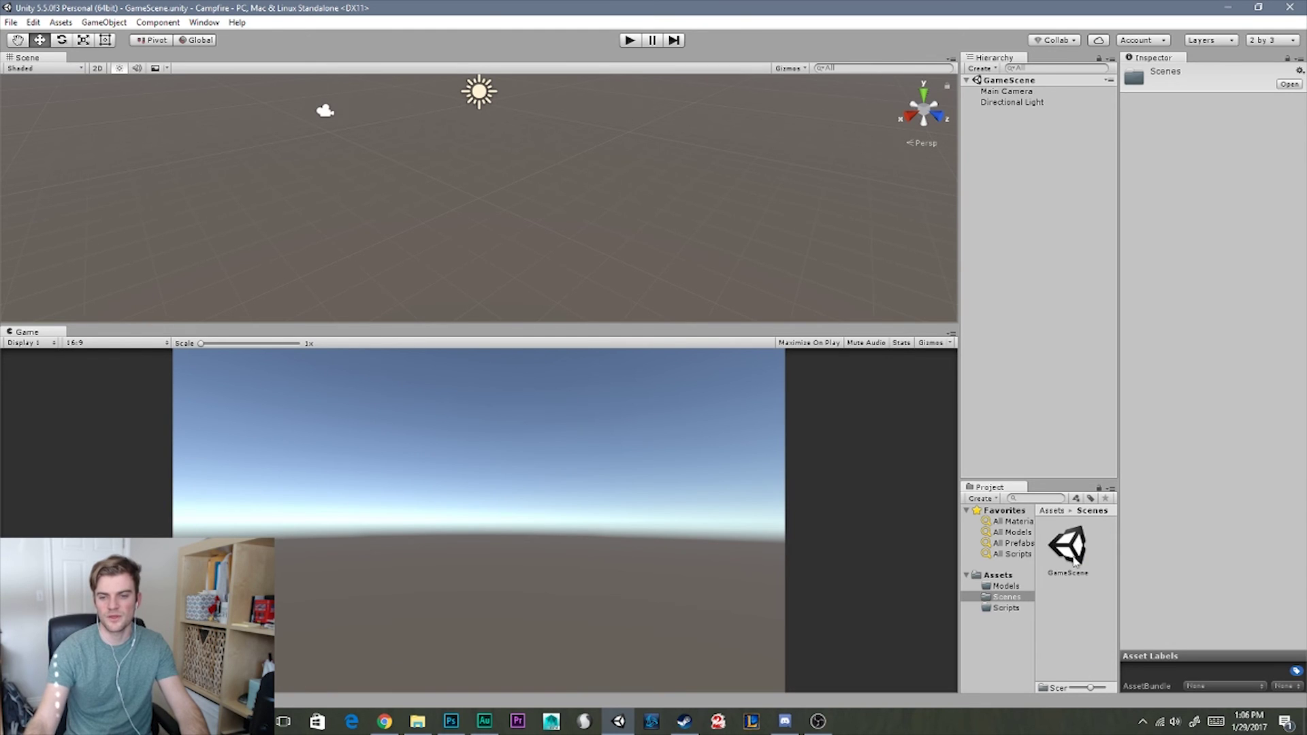